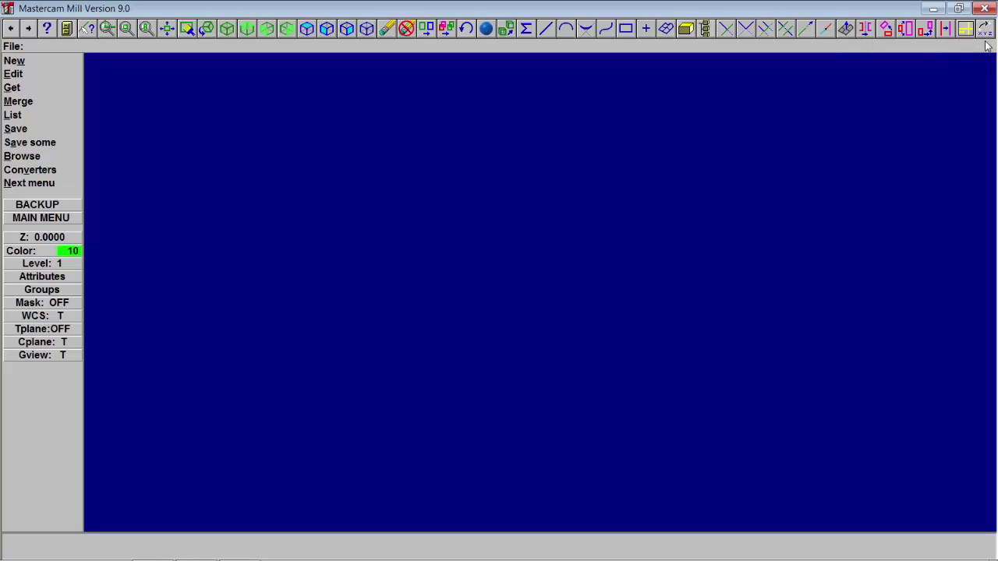
Cycle the screen-display info until origin axis lines, inch units and the scale marker show.
click(985, 30)
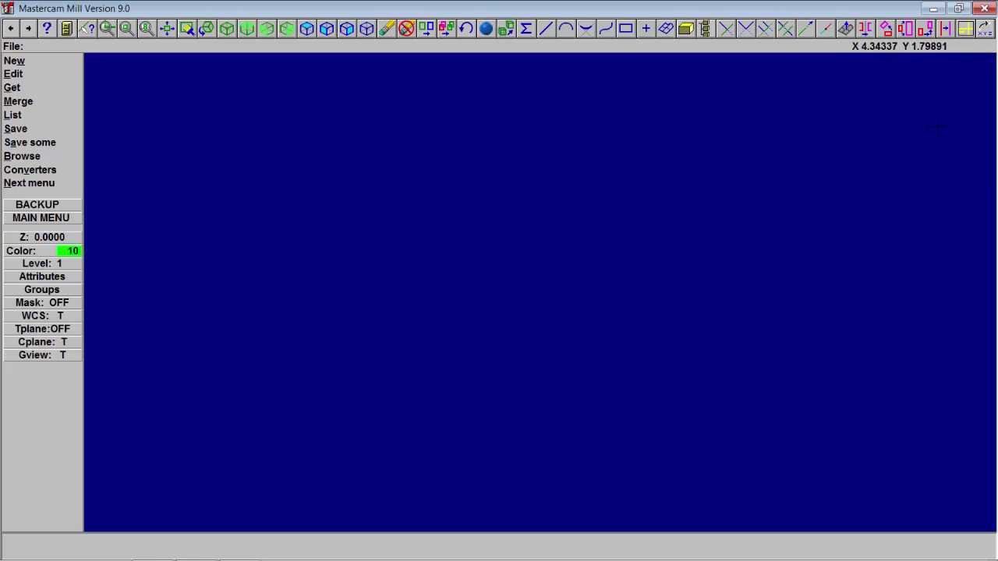
click(966, 29)
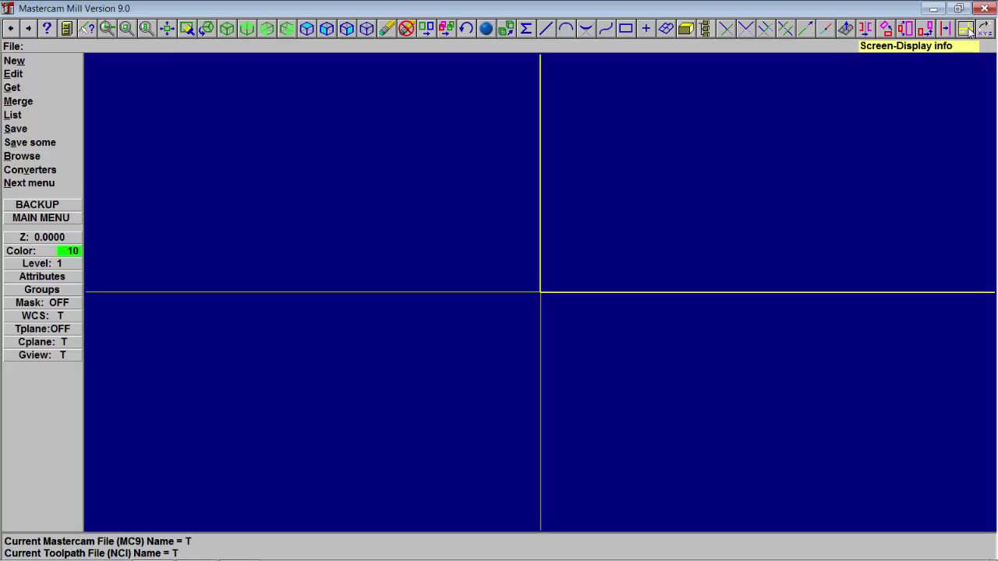
click(969, 29)
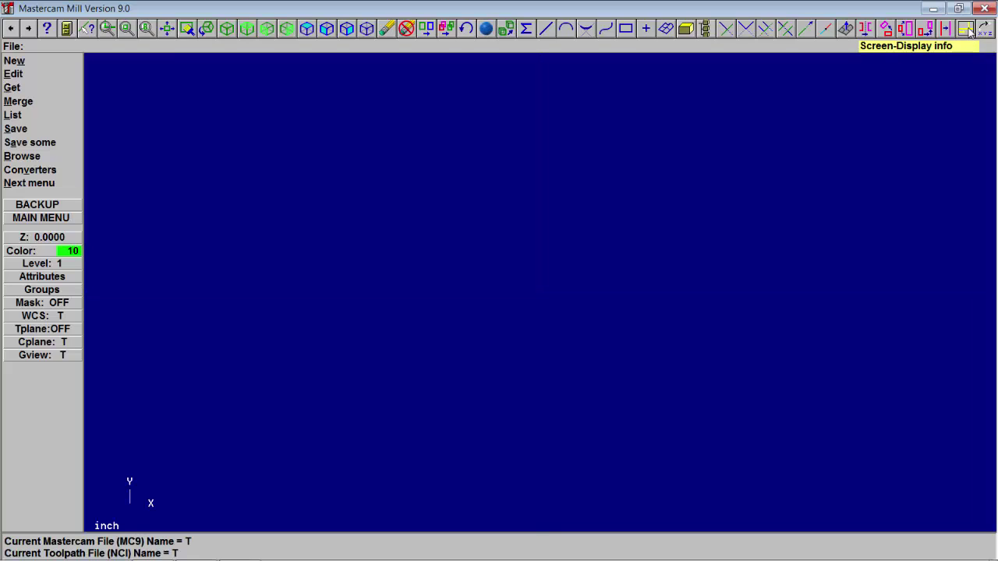
click(969, 29)
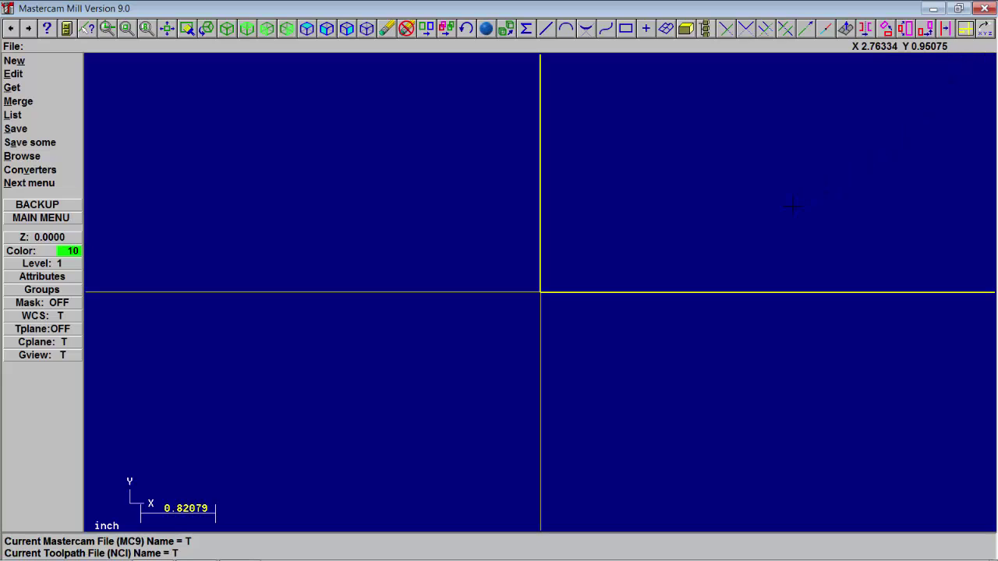
mouse_move(263, 552)
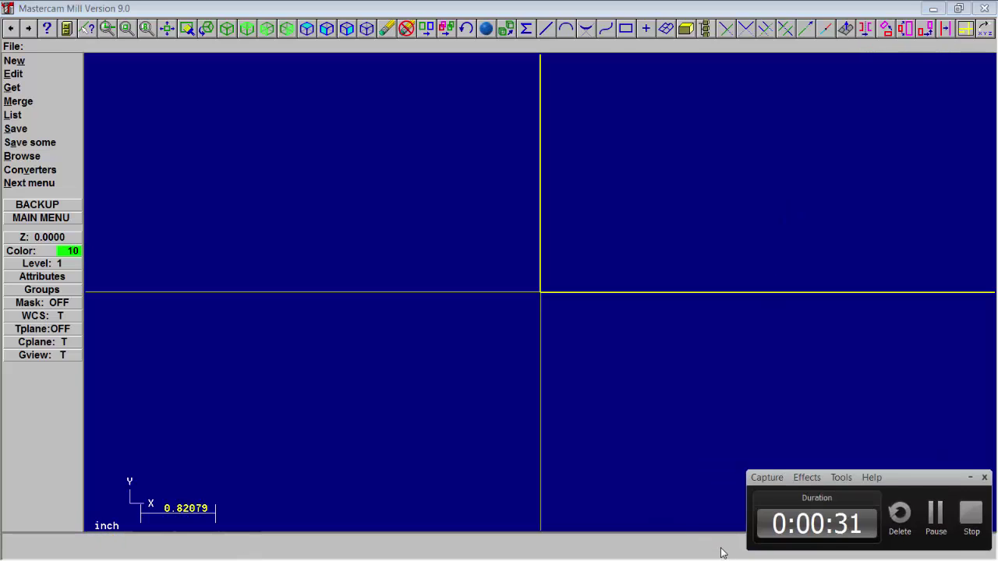
Draw a one-point 3.0 x 3.0 rectangle anchored by its top-left corner at the origin.
click(20, 221)
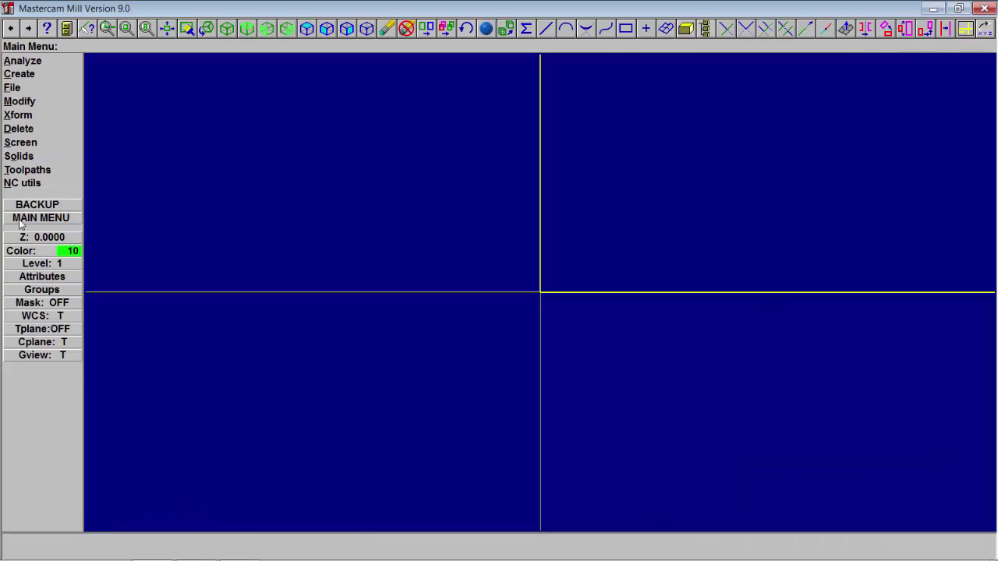
click(14, 76)
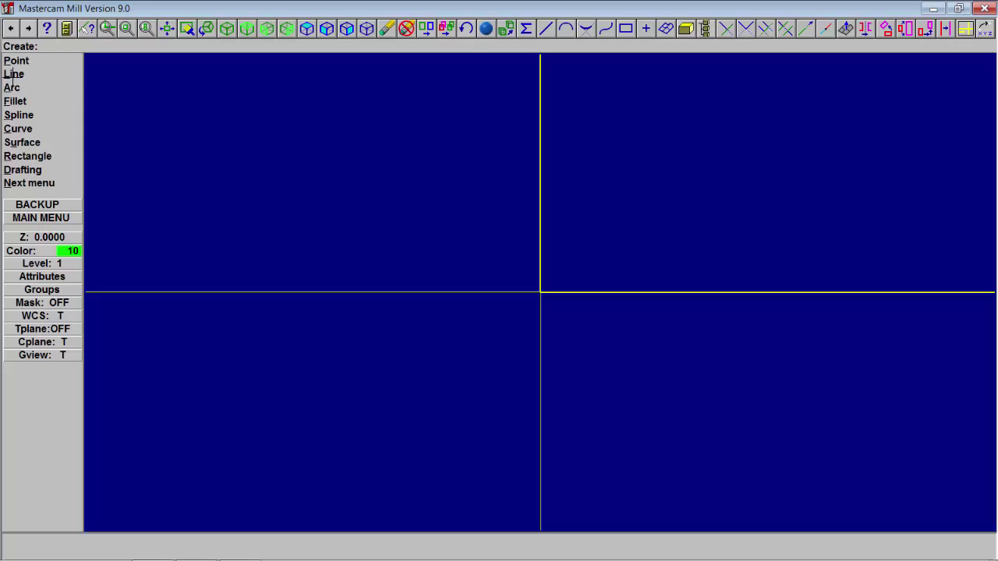
click(34, 155)
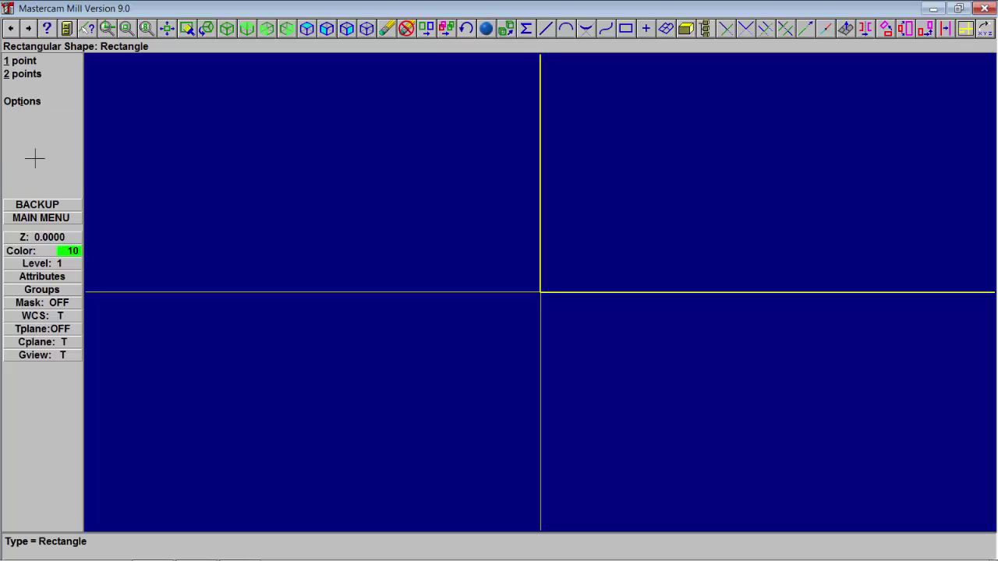
click(19, 61)
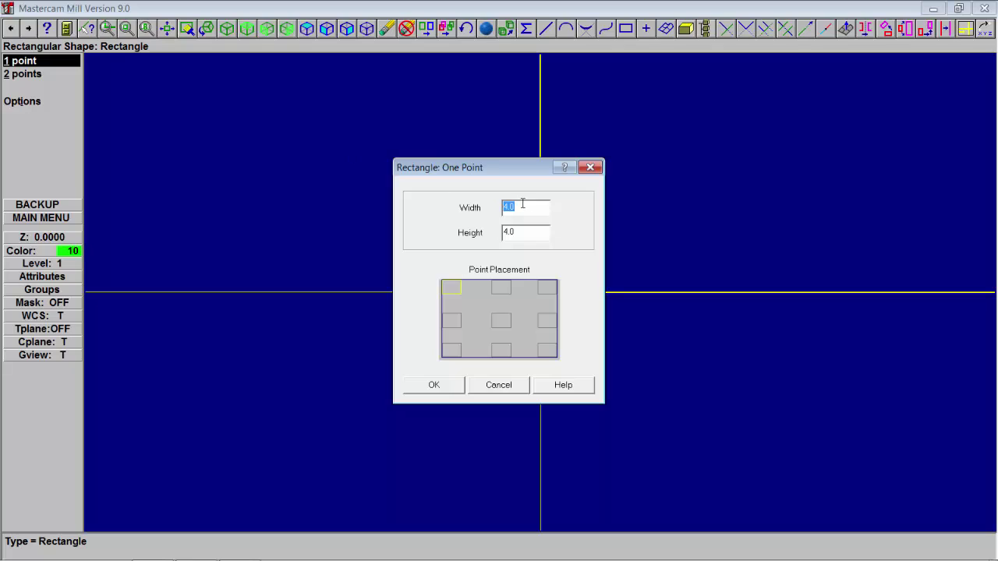
text(3.)
key(Tab)
text(3)
click(503, 320)
click(547, 351)
click(446, 288)
click(441, 386)
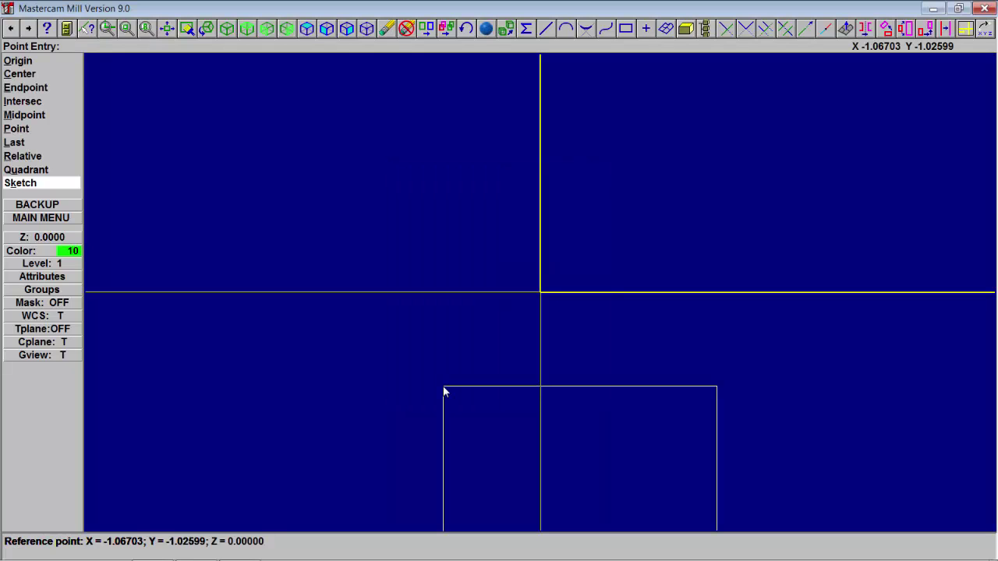
click(540, 293)
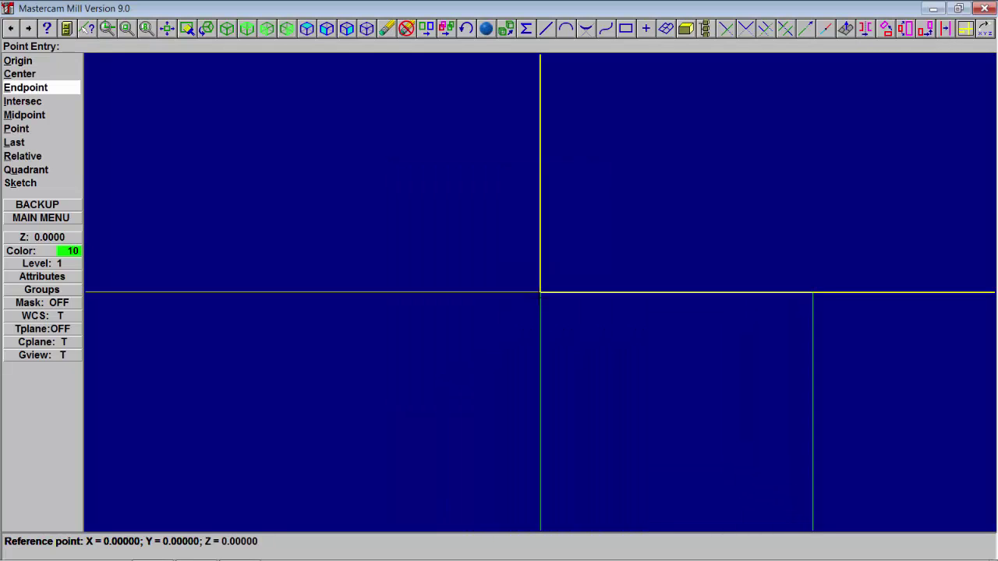
click(44, 219)
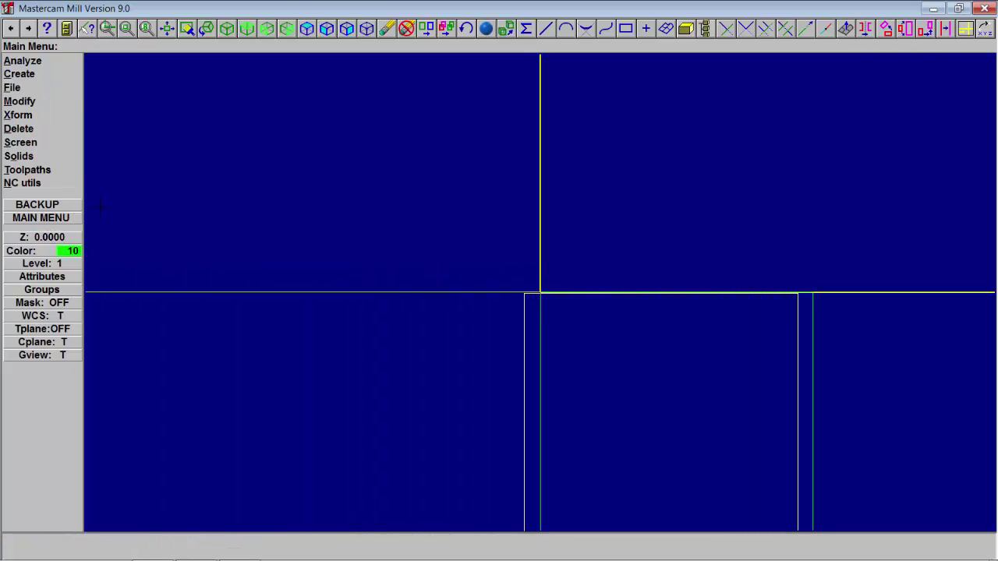
Fit the view to the square with Fit screen, then return to the main menu.
right_click(394, 258)
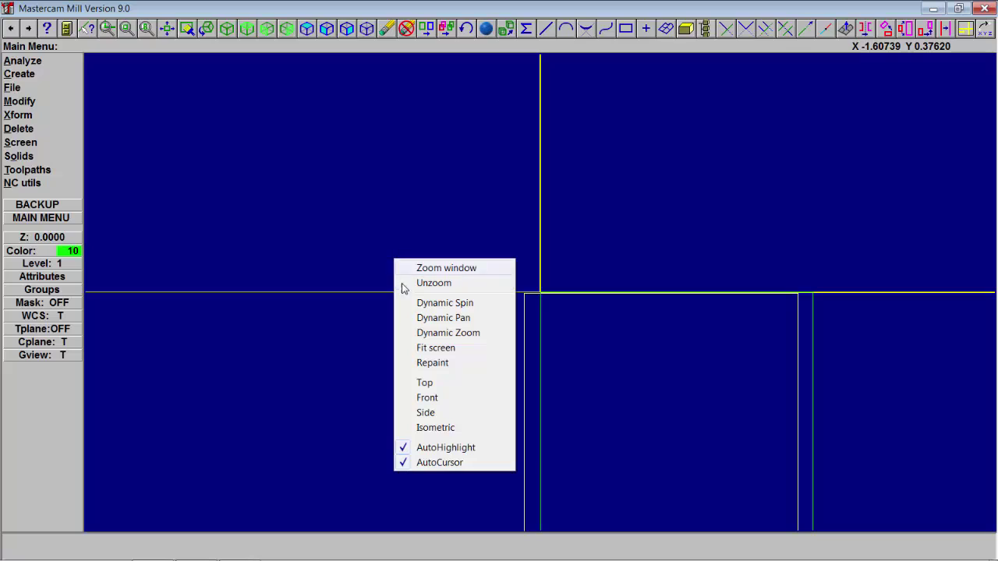
click(440, 352)
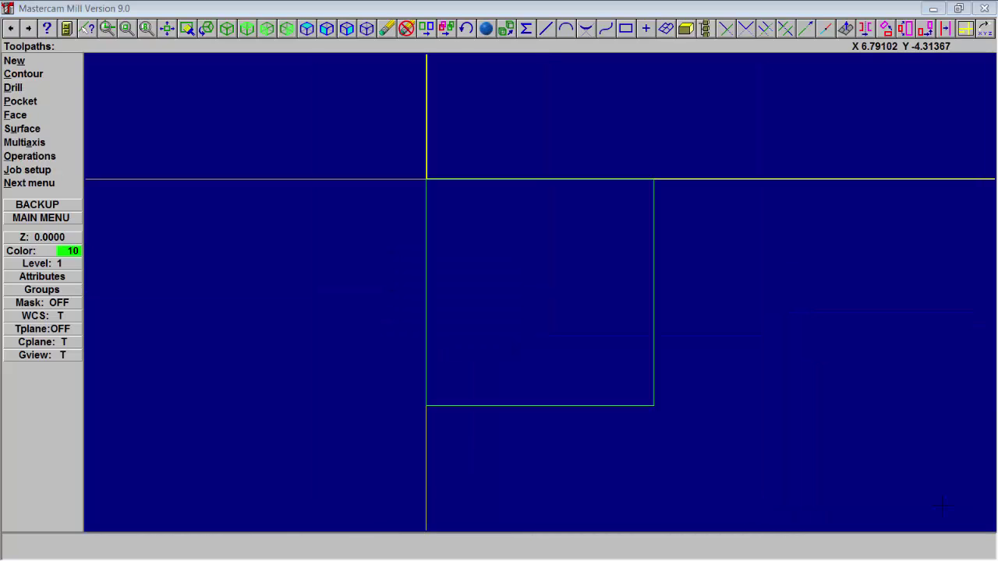
click(30, 222)
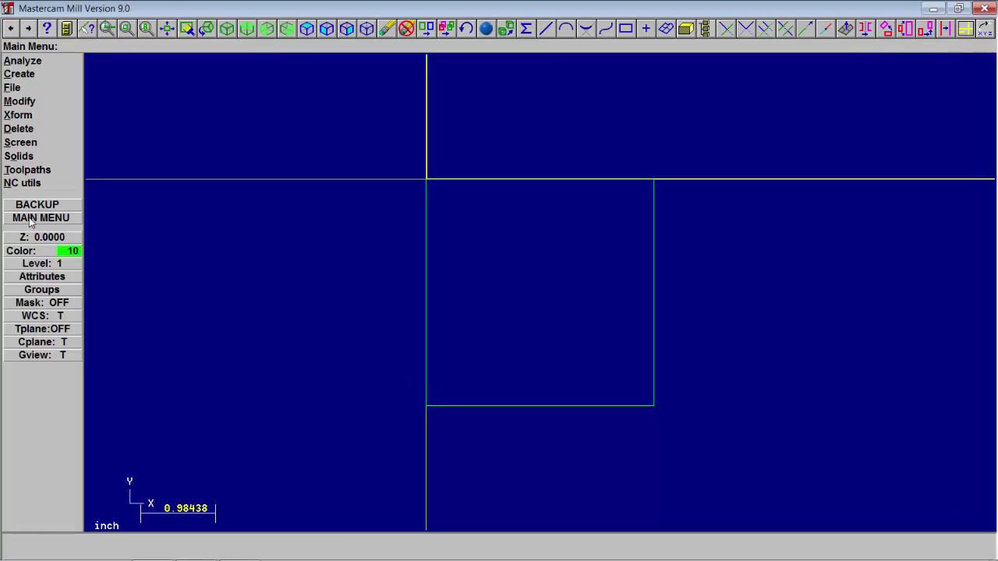
In Job setup, make the stock 3.0 x 3.0 x 1.0, origin at the top corner, displayed.
click(23, 171)
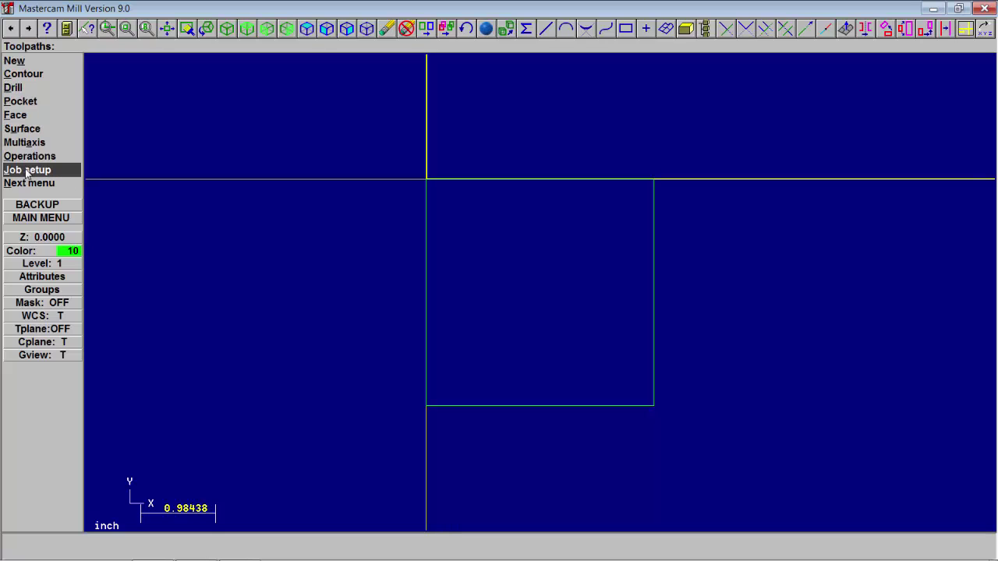
click(26, 171)
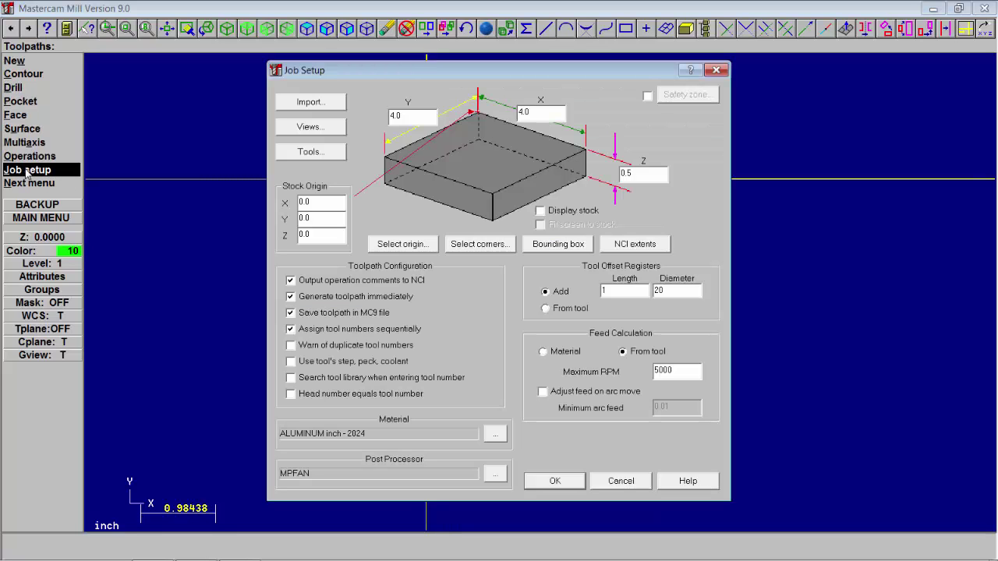
double_click(407, 114)
text(3.0)
double_click(534, 114)
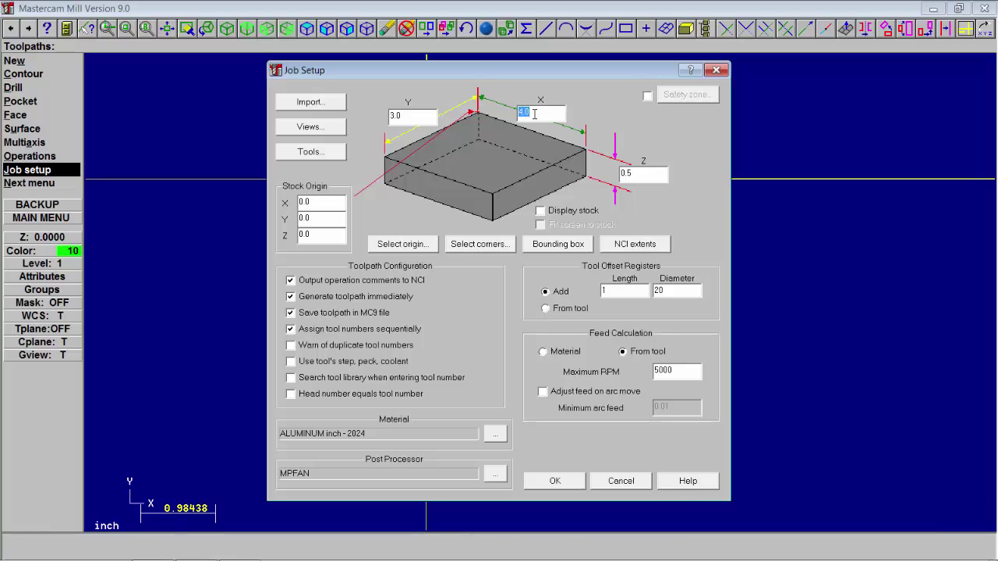
text(3.0)
double_click(645, 176)
text(1.0)
click(478, 117)
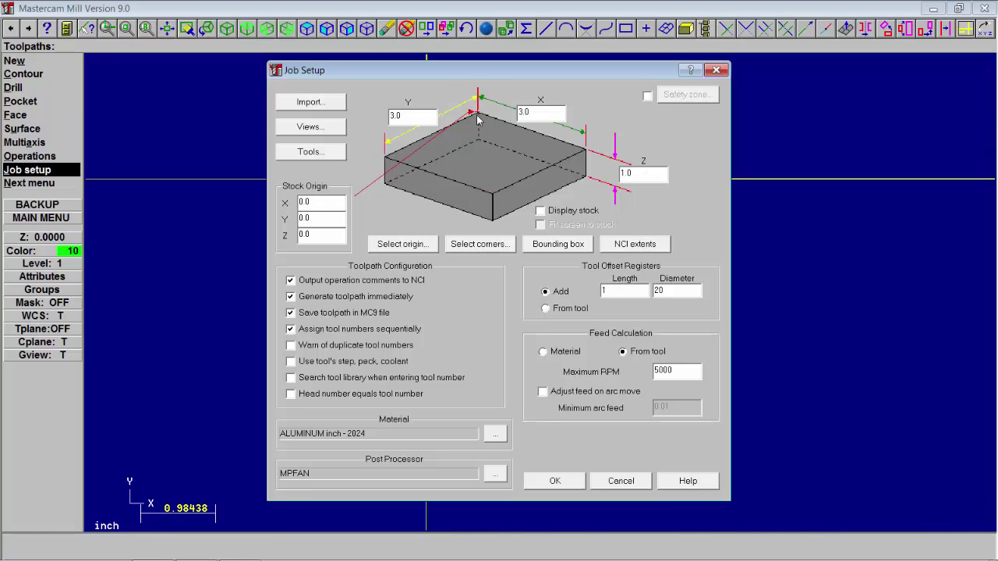
click(542, 212)
click(547, 480)
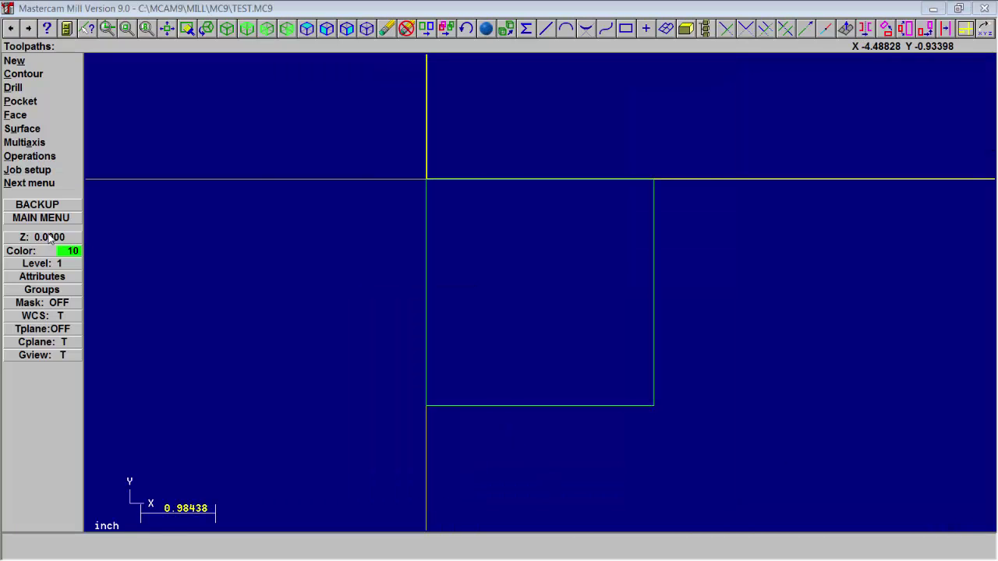
Create a contour toolpath by chaining the square's outline to reach its tool parameters.
click(41, 218)
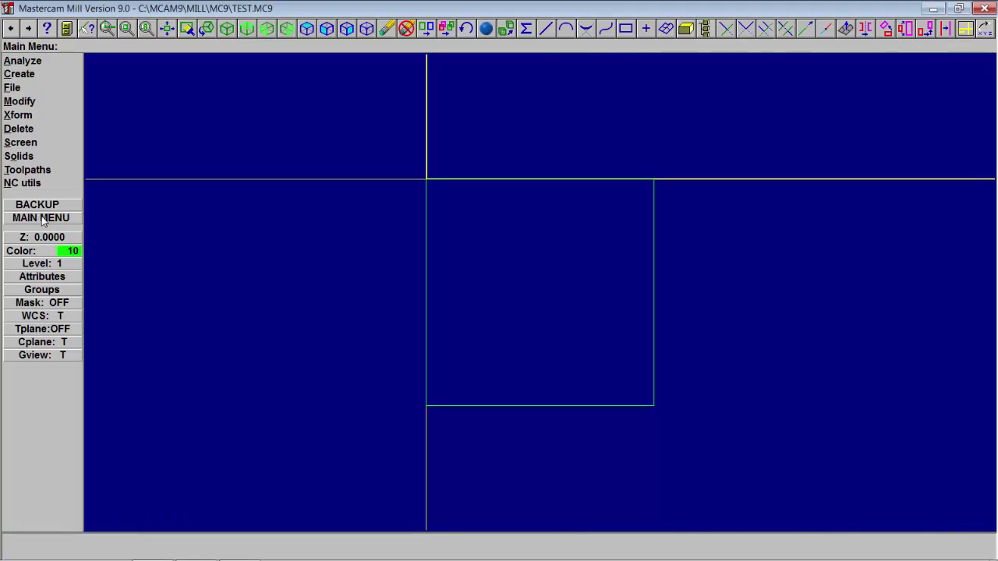
click(35, 168)
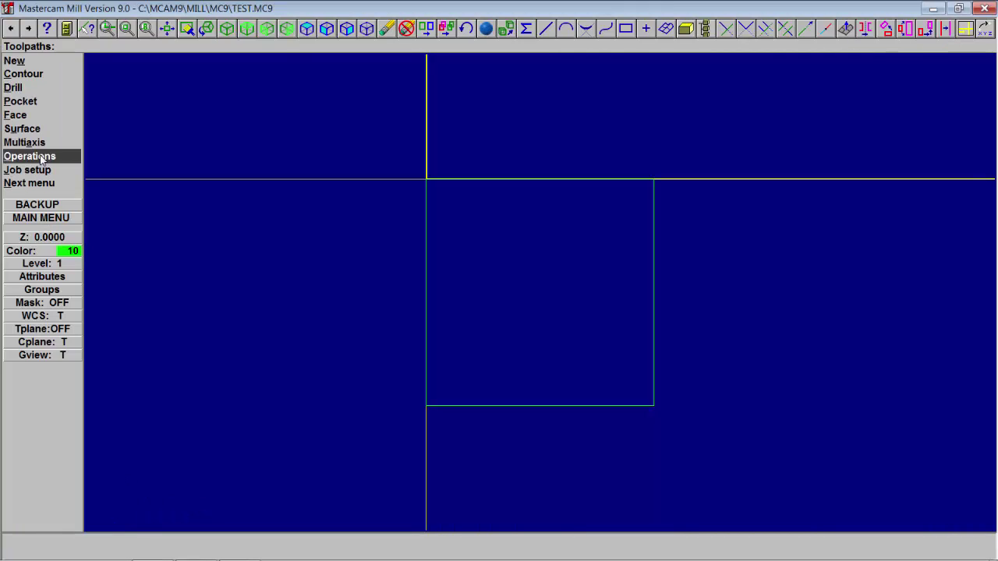
click(39, 75)
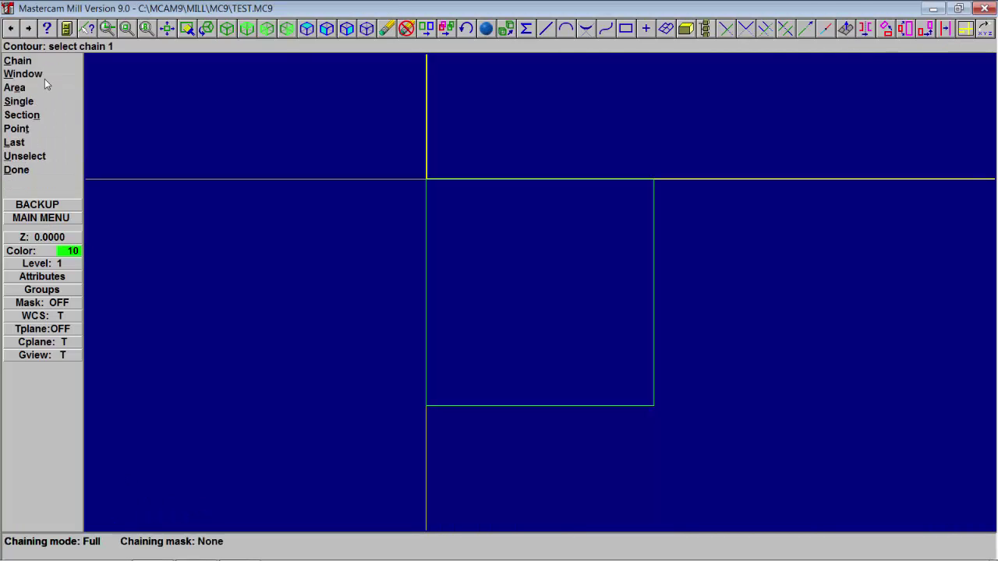
click(28, 63)
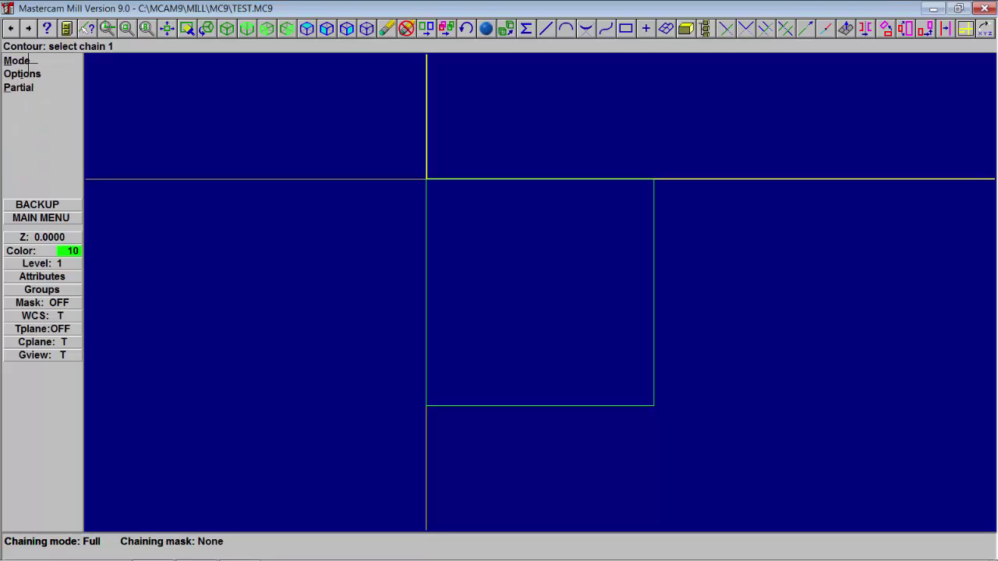
click(426, 372)
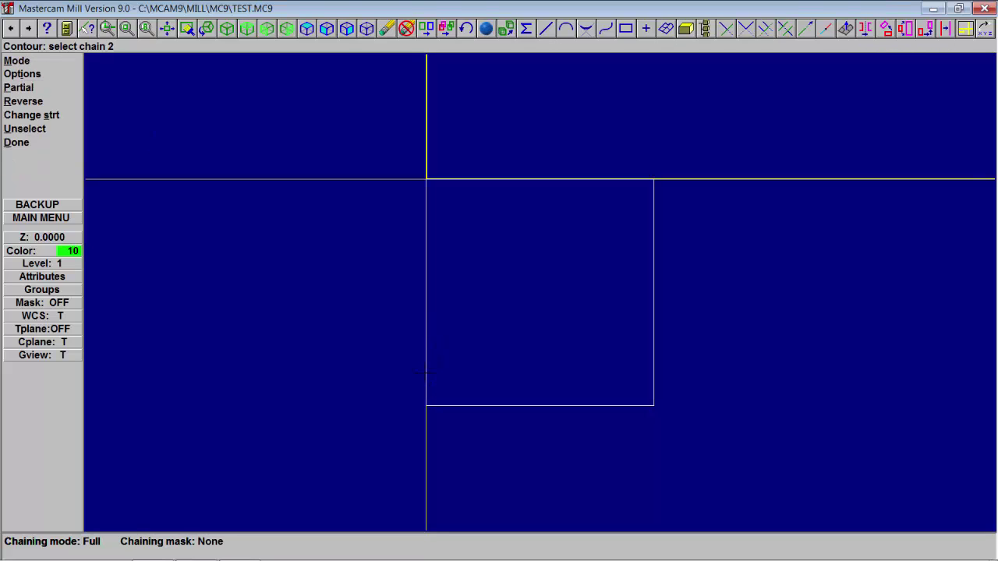
click(41, 145)
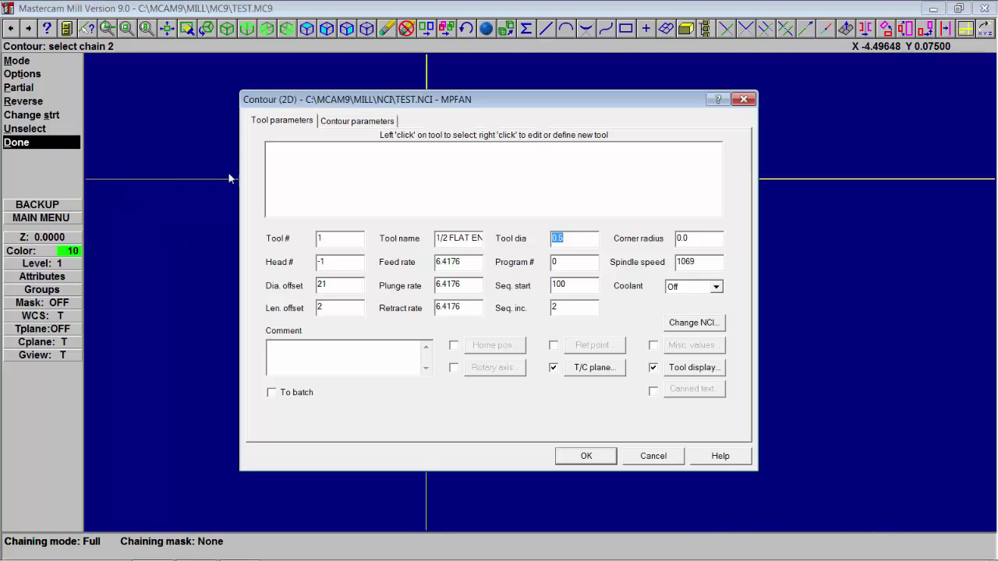
Choose the 1/2 FLAT ENDMILL from the tool library for the contour.
right_click(383, 185)
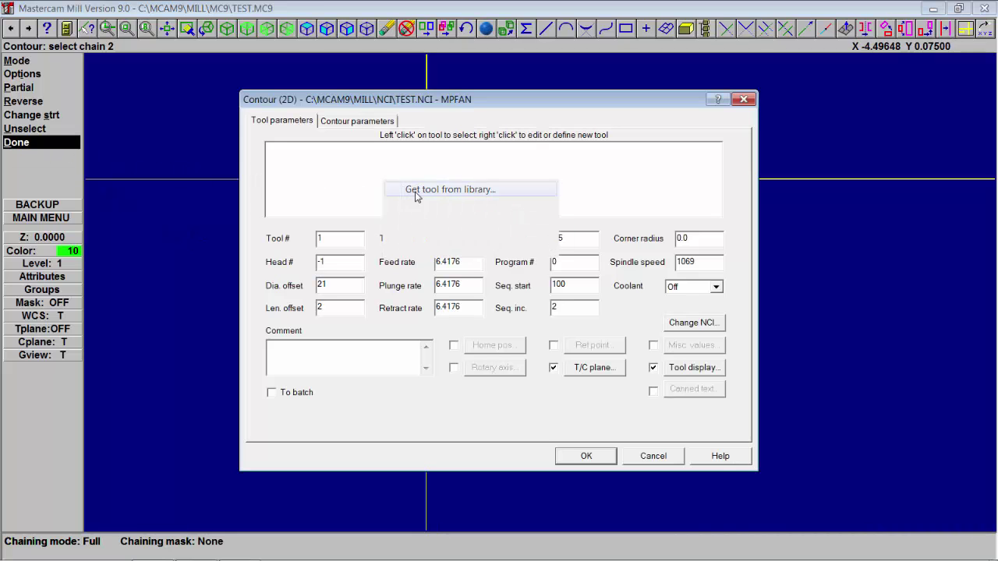
click(415, 191)
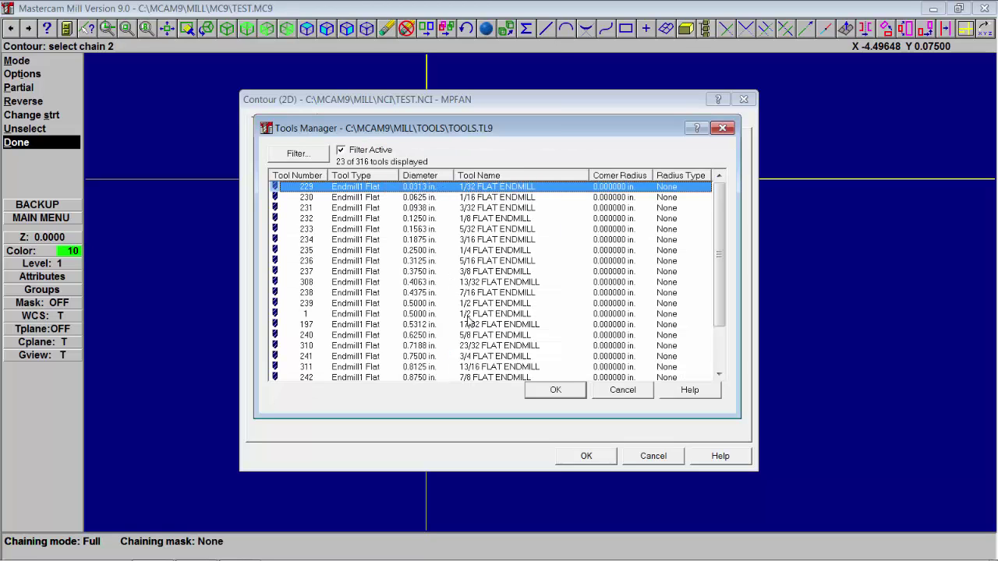
click(466, 315)
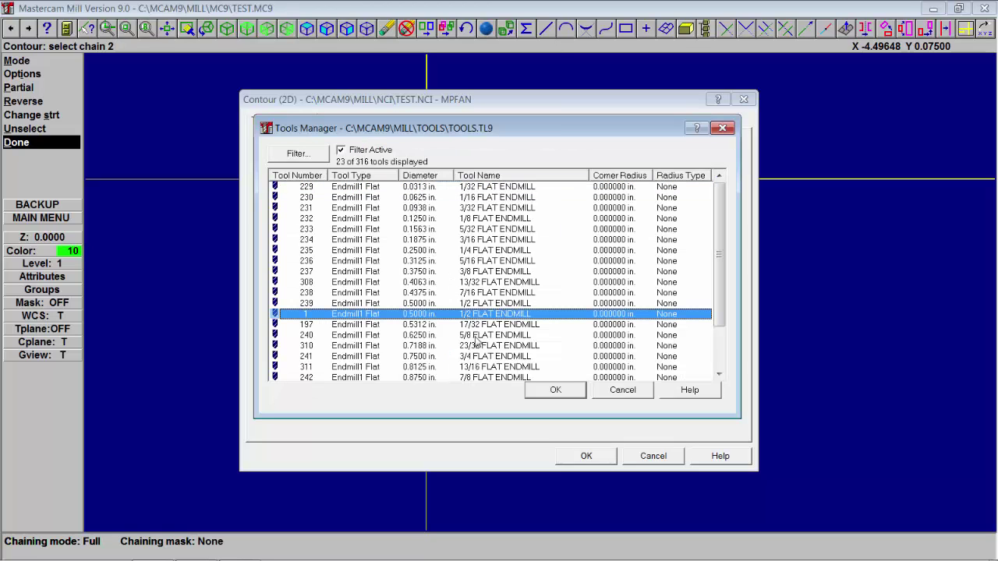
click(550, 390)
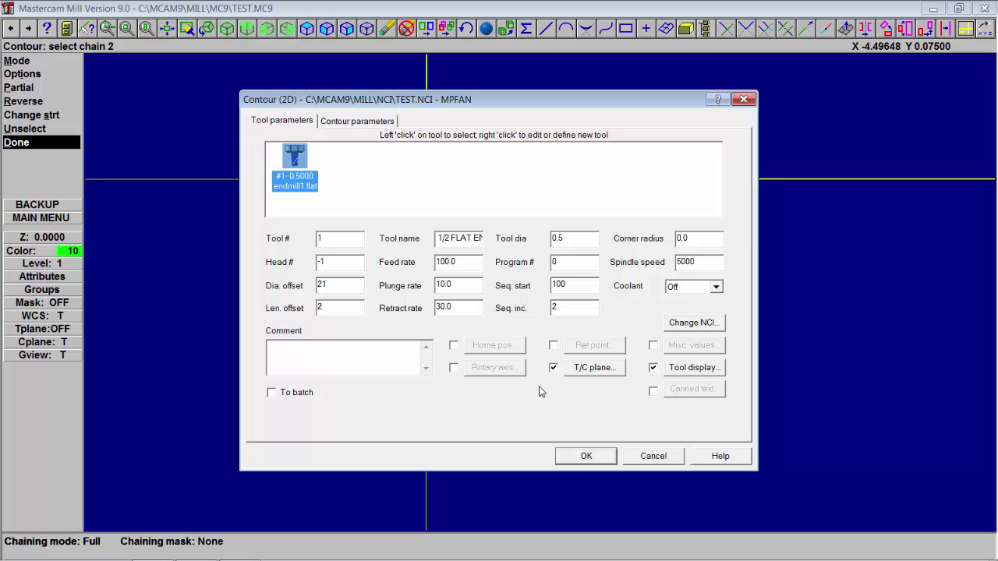
Add the comment ROUGH PASS and set the coolant to Flood.
click(360, 354)
text(ROUGH PASS)
click(715, 288)
click(696, 310)
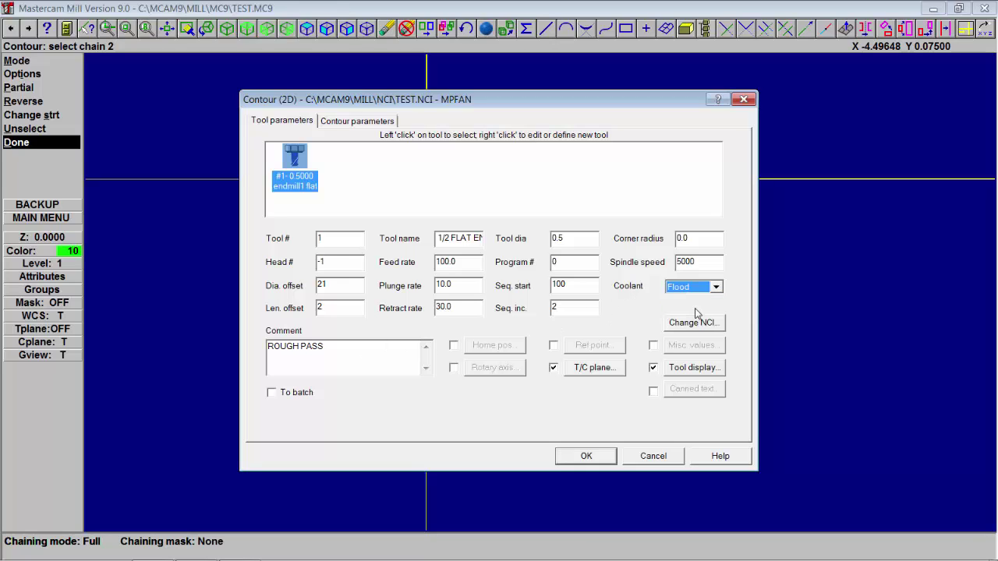
Set clearance on, absolute feed plane, depth -0.5, Wear compensation and 0.1 XY stock to leave.
click(379, 123)
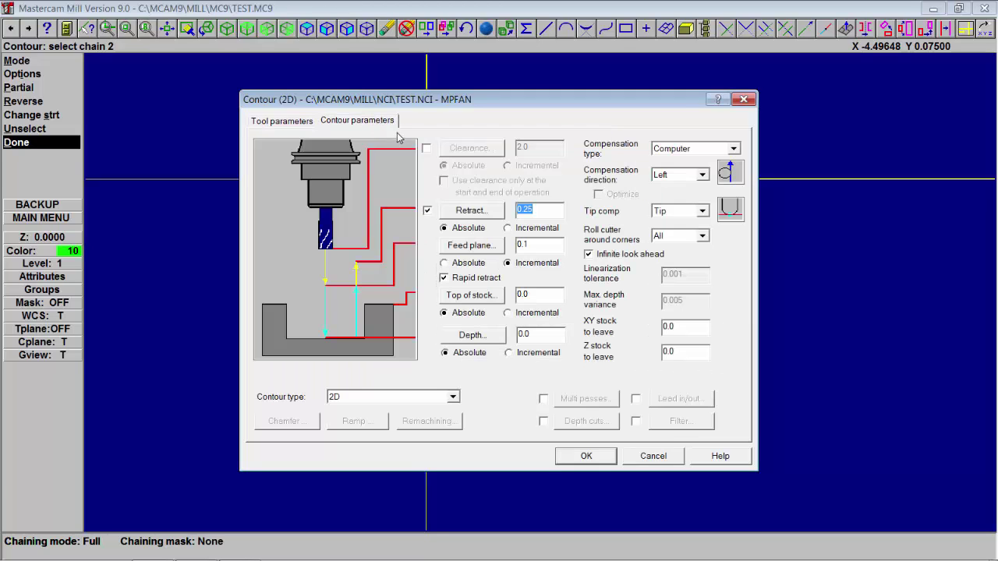
click(426, 149)
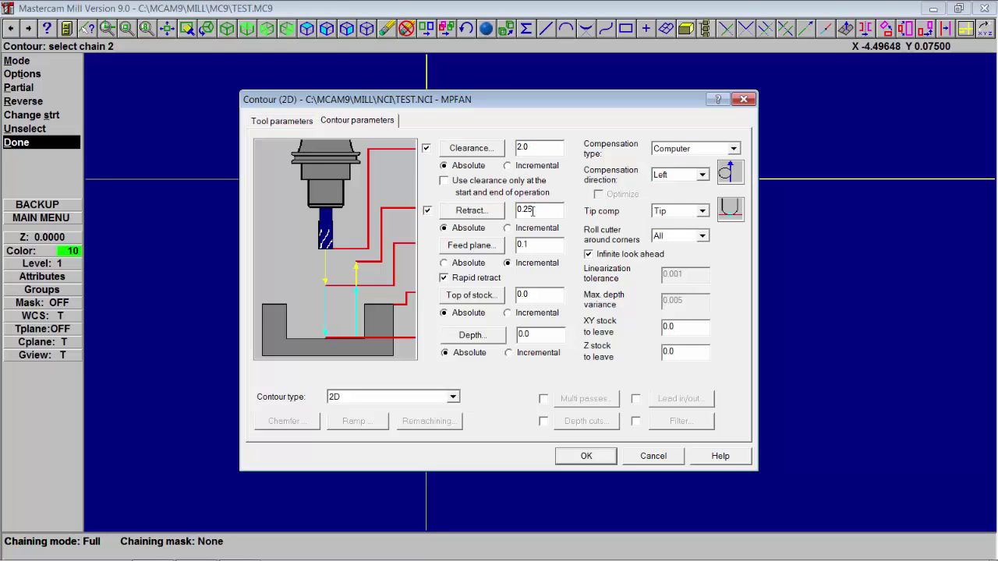
click(444, 264)
double_click(538, 336)
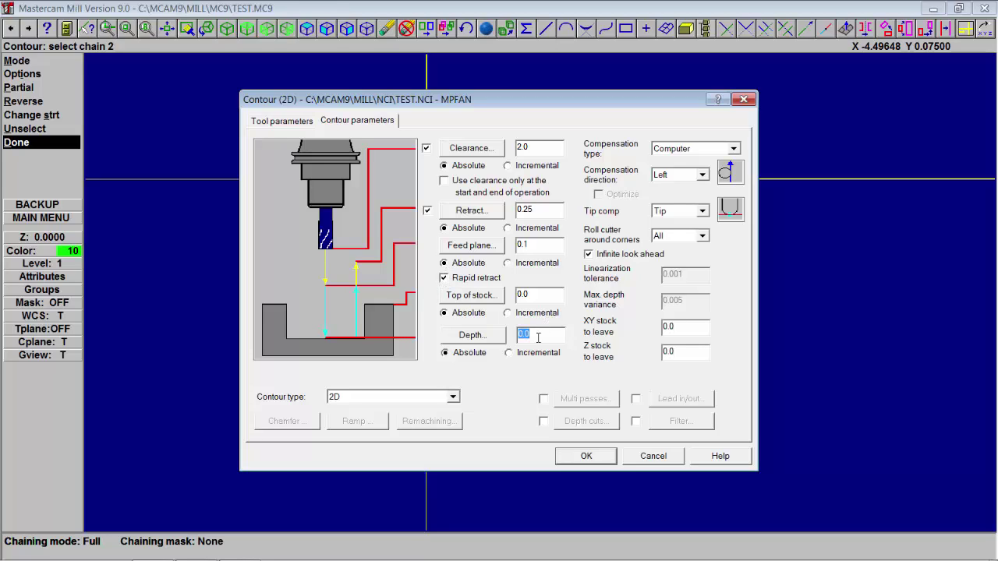
text(-.5)
click(733, 149)
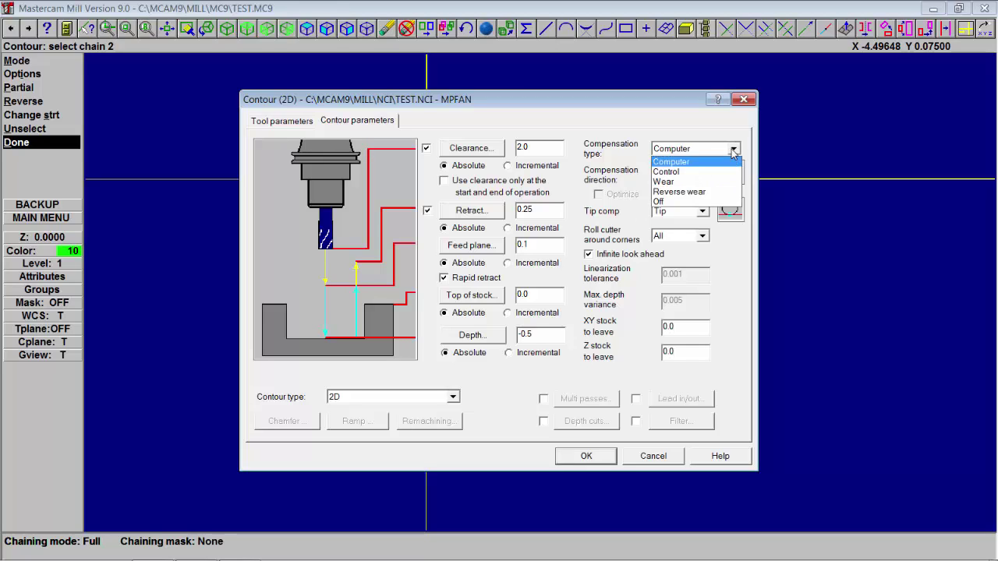
click(664, 181)
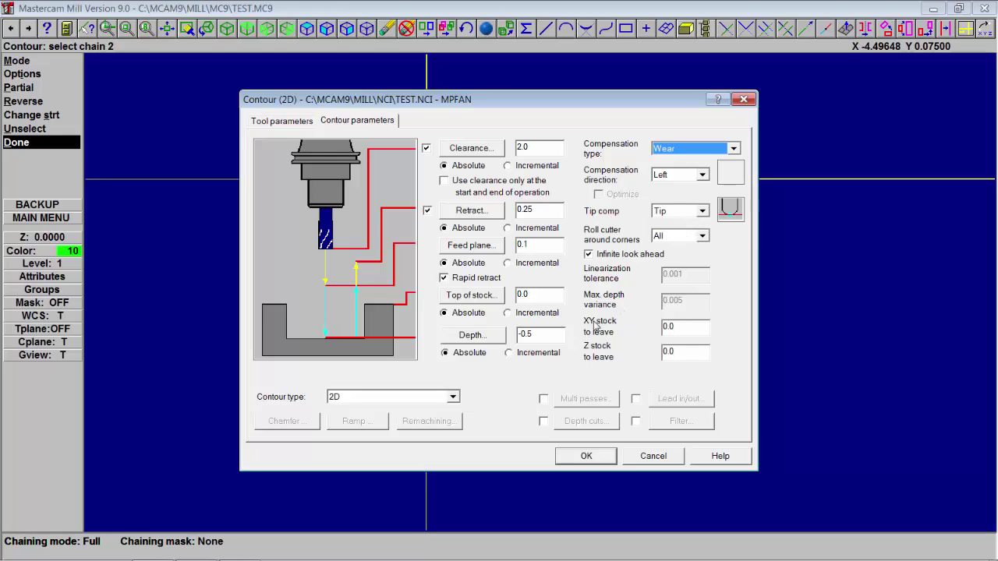
click(676, 329)
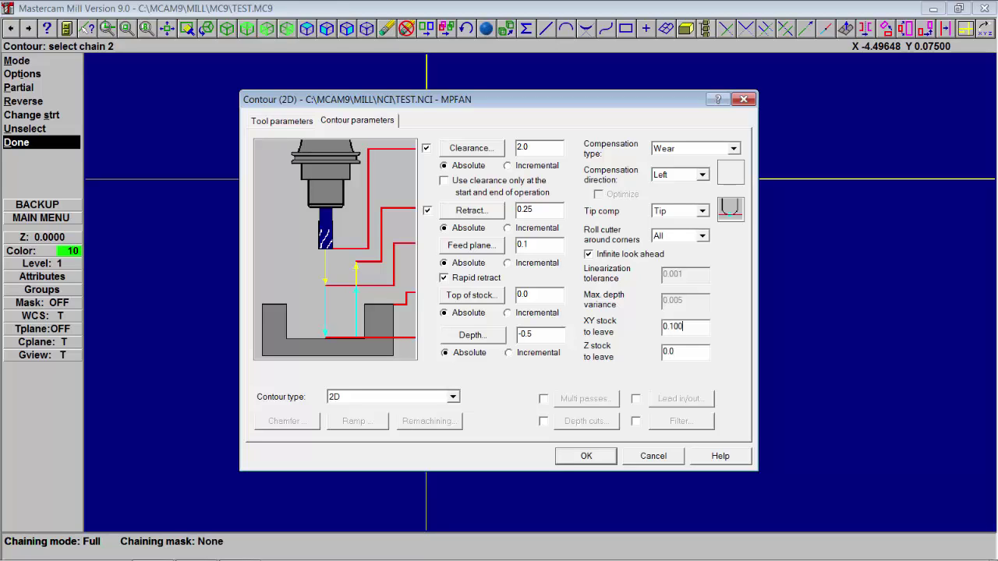
key(BackSpace)
key(BackSpace)
Enable depth cuts with a 0.1 max rough step and 1 finish cut.
click(543, 400)
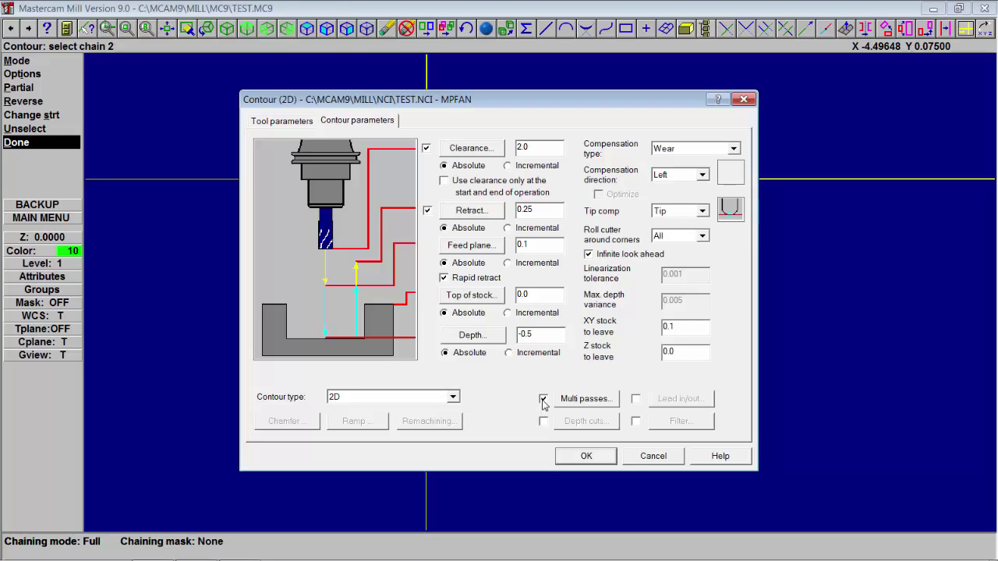
click(543, 400)
click(543, 422)
click(573, 423)
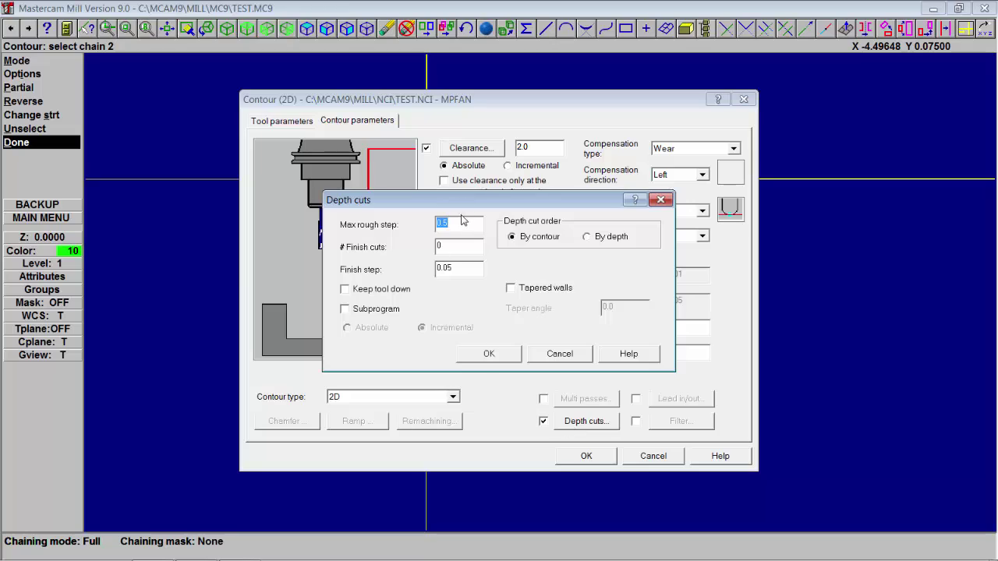
key(BackSpace)
text(.1)
key(Return)
double_click(442, 248)
text(1)
double_click(455, 268)
key(BackSpace)
click(483, 355)
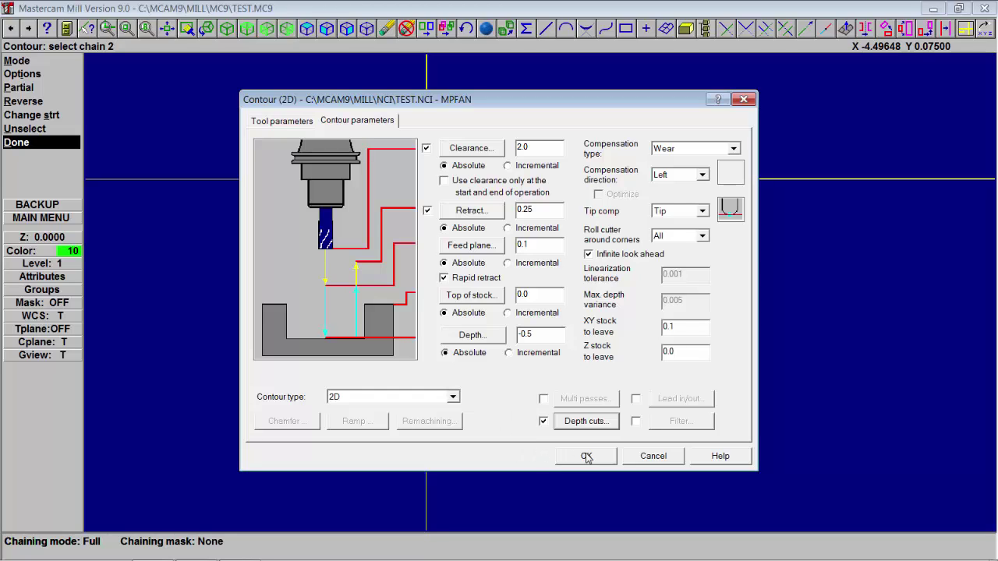
Turn on lead in/out with default settings and accept the contour to generate the toolpath.
click(636, 399)
click(667, 400)
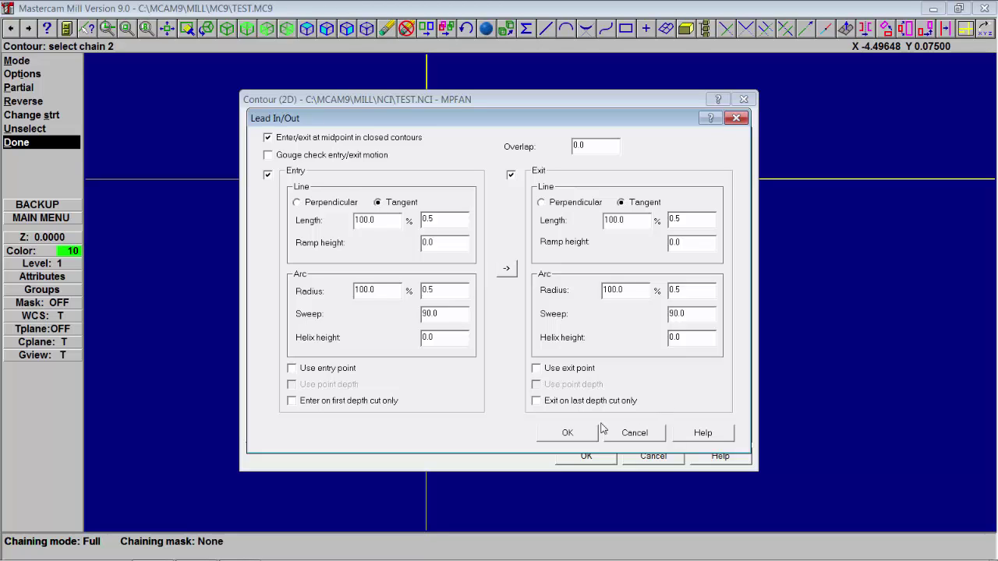
click(568, 433)
click(584, 456)
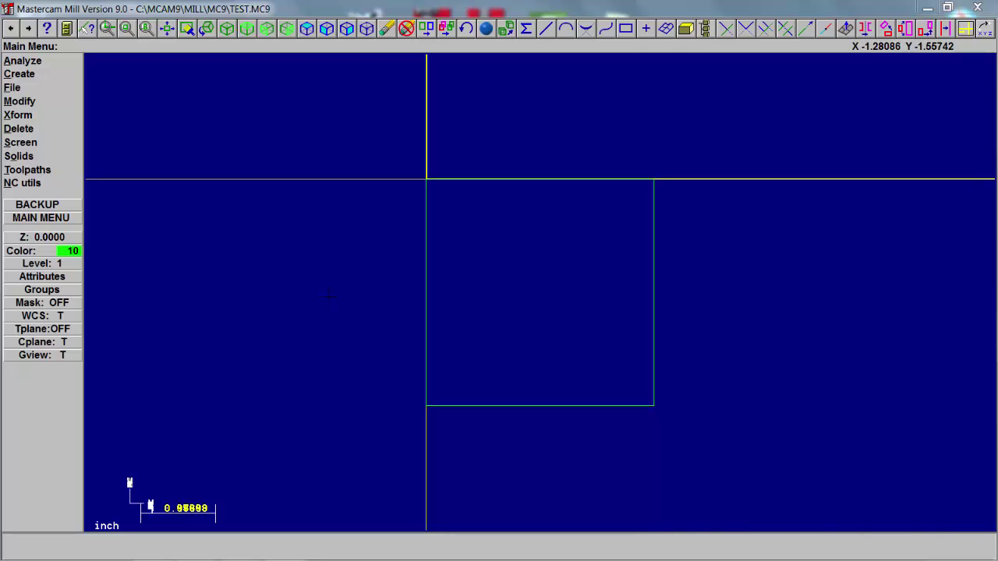
Switch to an isometric view and pan to recenter the square.
right_click(329, 296)
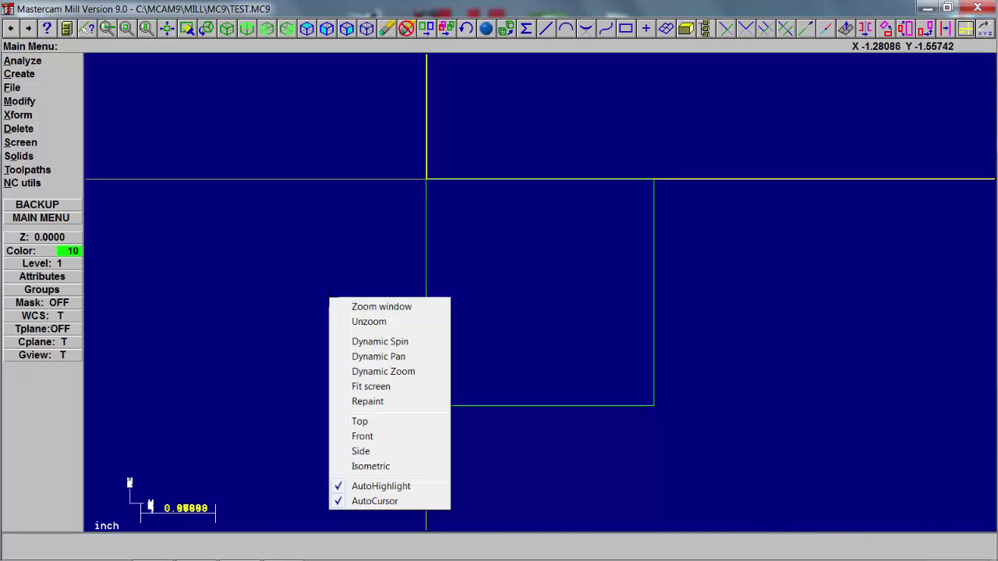
click(374, 466)
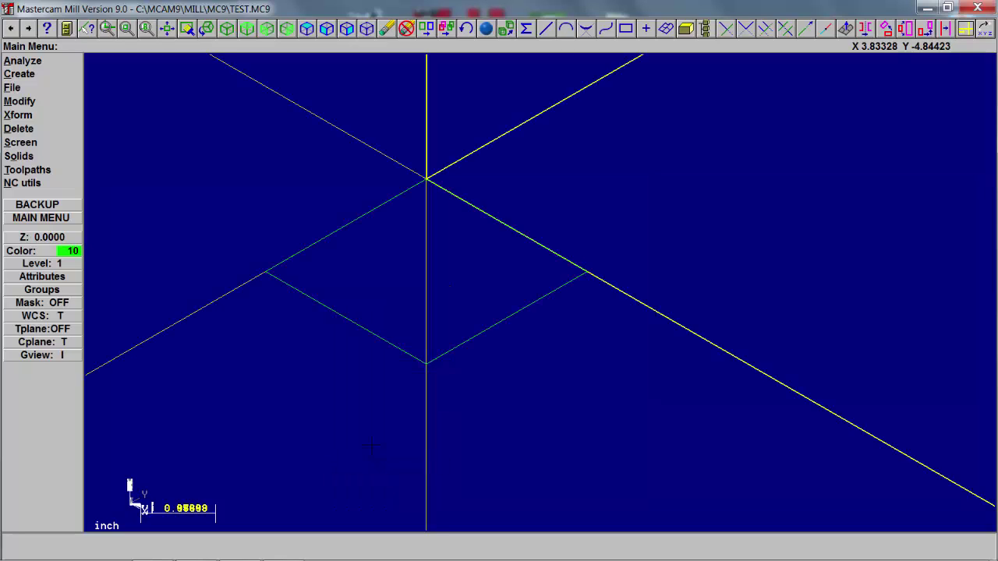
right_click(367, 421)
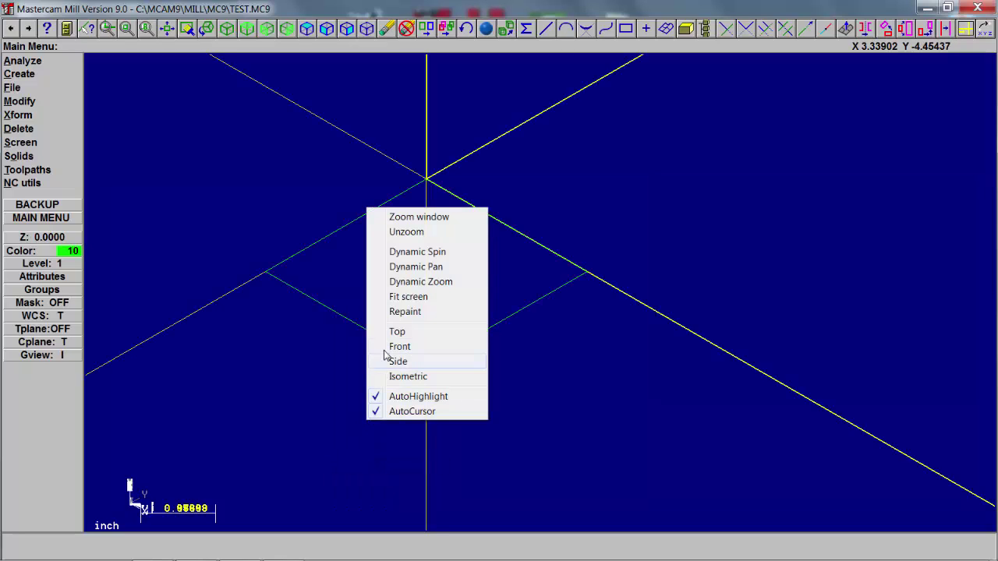
click(413, 267)
click(392, 267)
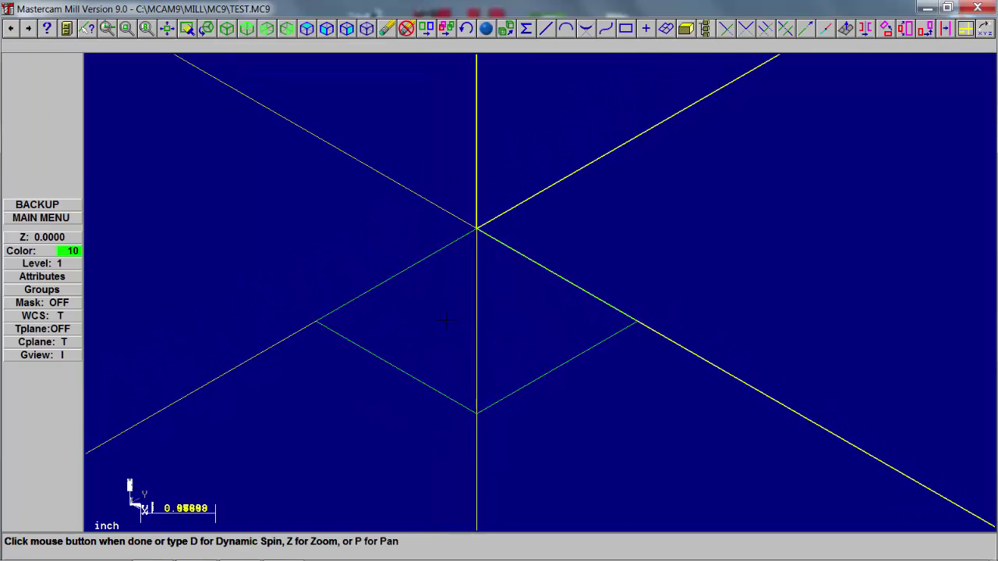
click(449, 321)
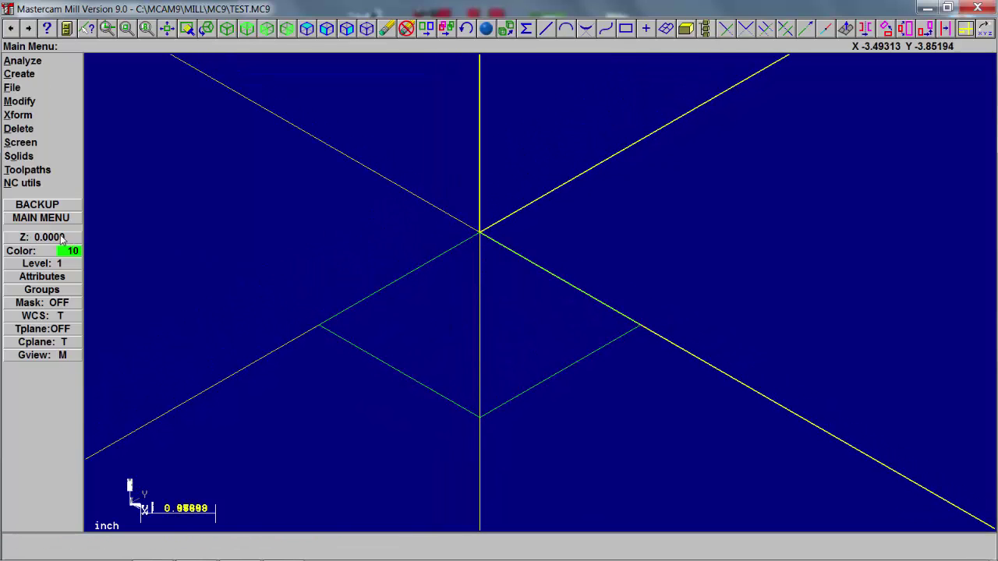
Backplot the rough contour from the Operations Manager, showing a 2 min 27 s machining estimate.
click(28, 169)
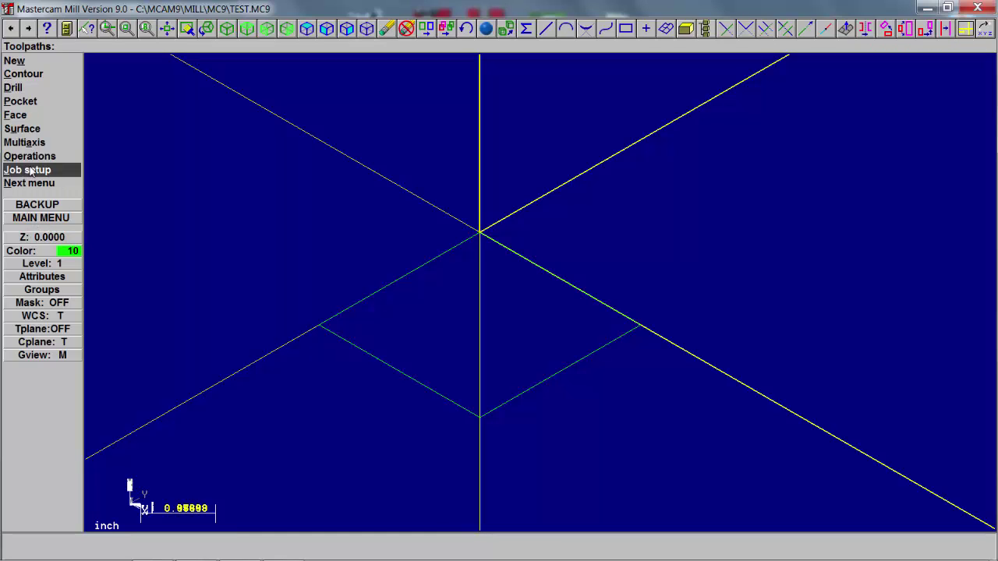
click(30, 156)
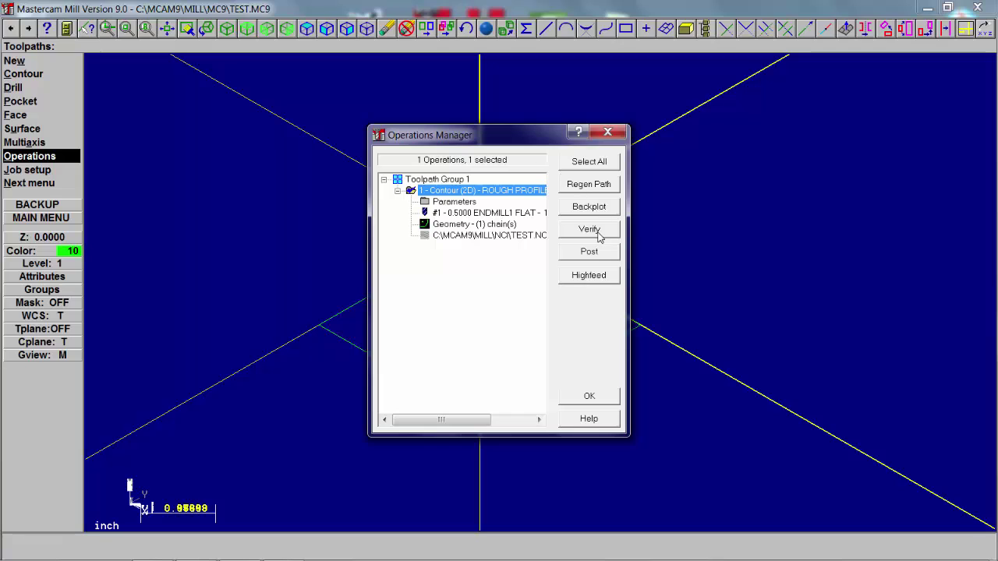
click(591, 208)
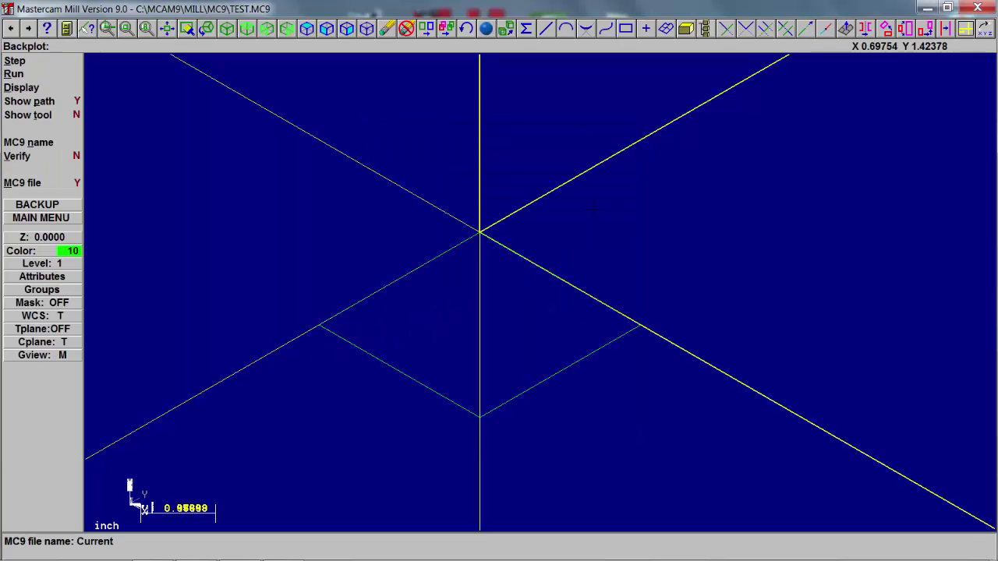
click(13, 74)
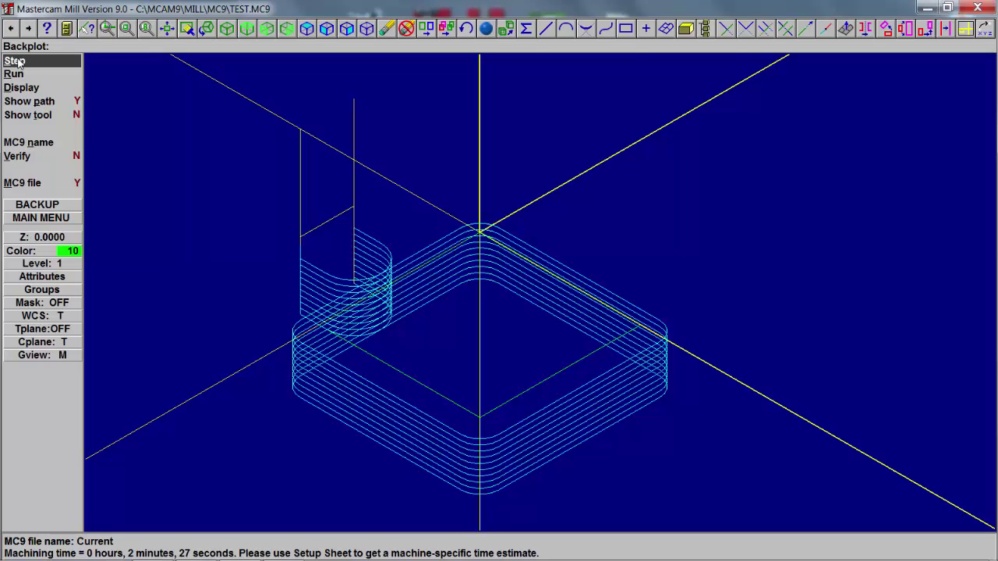
Step through the rough contour backplot one move at a time until it completes.
click(16, 61)
click(16, 61)
click(16, 61)
click(15, 61)
click(16, 61)
click(17, 62)
click(17, 62)
click(17, 62)
click(17, 62)
click(18, 61)
click(17, 61)
click(17, 61)
click(17, 61)
click(17, 61)
click(17, 61)
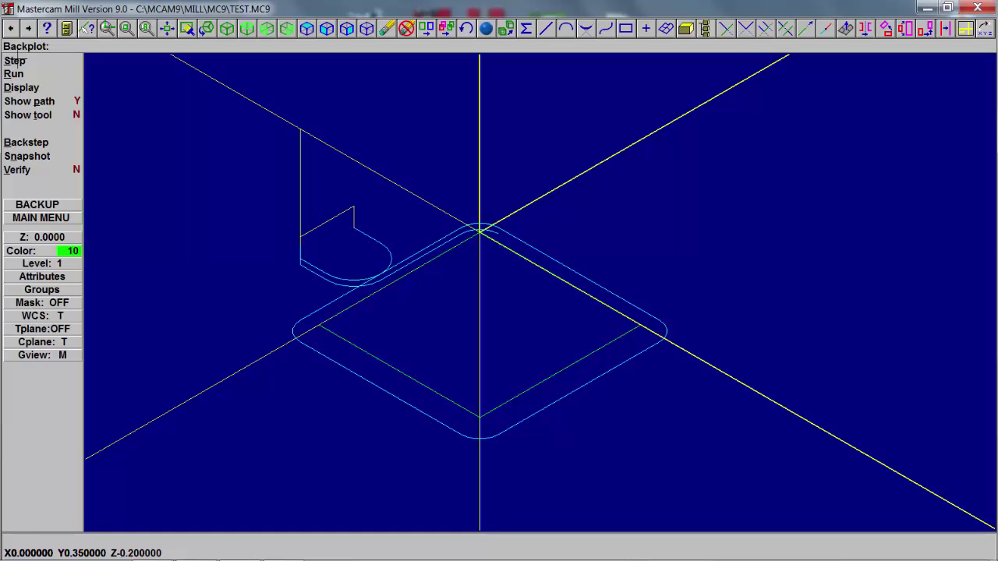
click(17, 61)
click(17, 61)
click(17, 61)
click(18, 61)
click(17, 61)
click(17, 61)
click(17, 61)
click(17, 61)
click(17, 61)
click(17, 60)
click(17, 61)
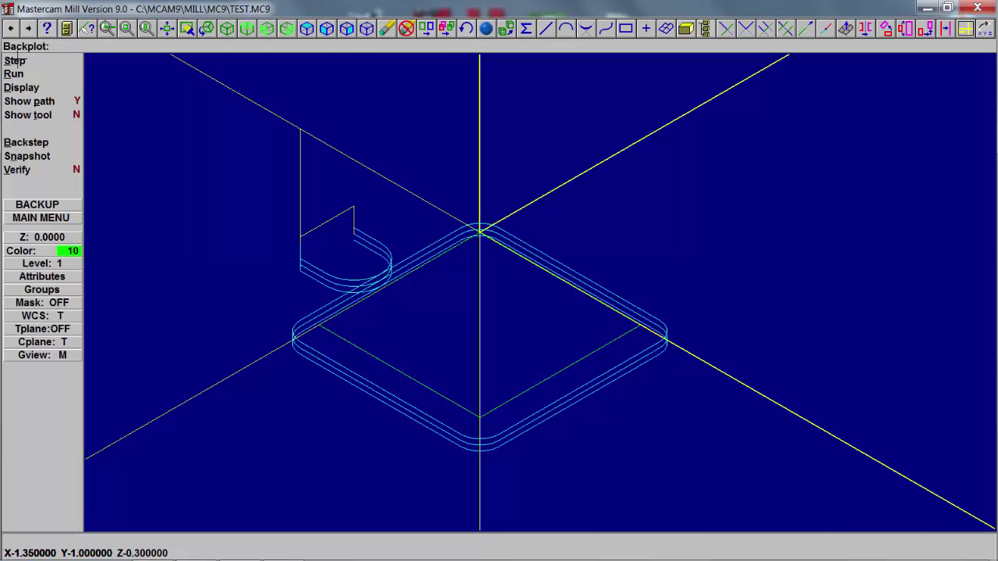
click(18, 60)
click(17, 61)
click(17, 61)
click(18, 62)
click(17, 61)
click(17, 61)
click(18, 61)
click(17, 61)
click(17, 61)
click(17, 61)
click(17, 61)
click(17, 61)
click(17, 61)
click(17, 61)
click(17, 61)
click(17, 61)
click(17, 61)
click(17, 61)
click(17, 60)
click(17, 60)
click(17, 61)
click(17, 61)
click(18, 60)
click(17, 61)
click(17, 61)
click(17, 61)
click(17, 61)
click(17, 61)
click(17, 60)
click(17, 61)
click(17, 61)
click(17, 60)
click(18, 61)
click(17, 61)
click(18, 61)
click(18, 61)
click(17, 60)
click(17, 61)
click(17, 61)
click(17, 61)
click(18, 61)
click(19, 61)
click(18, 60)
click(18, 63)
click(19, 62)
click(18, 63)
click(18, 61)
click(19, 61)
click(19, 61)
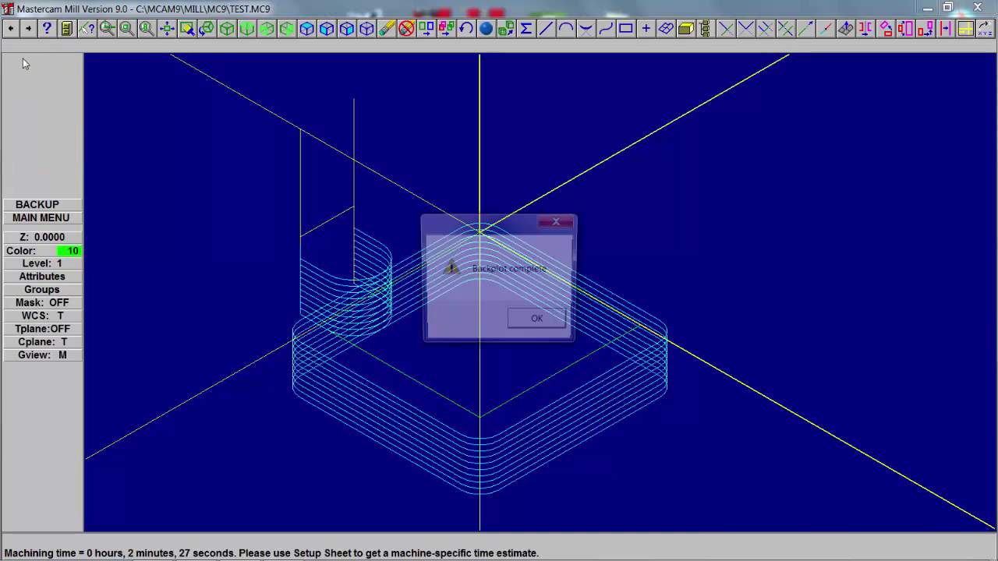
Dismiss the 'Backplot complete' message and return to the Toolpaths menu.
click(540, 324)
key(Escape)
click(28, 170)
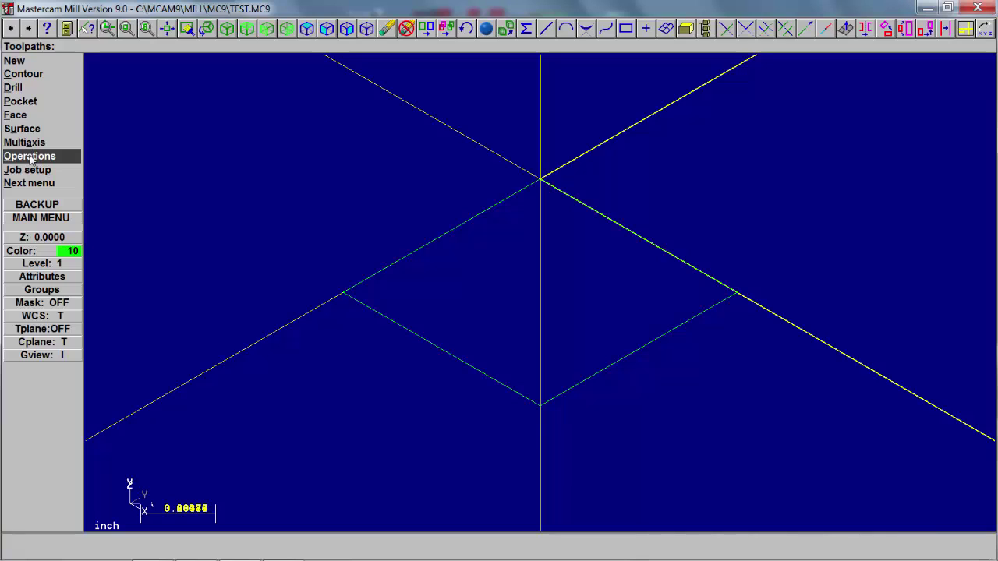
Copy the ROUGH PROFILE contour operation and paste a duplicate into the Operations Manager.
click(30, 157)
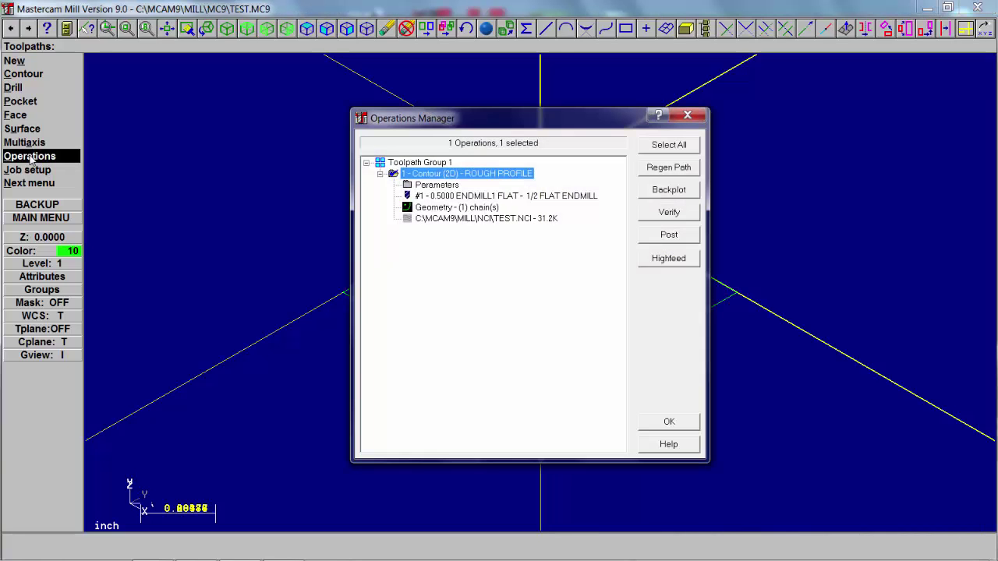
right_click(469, 178)
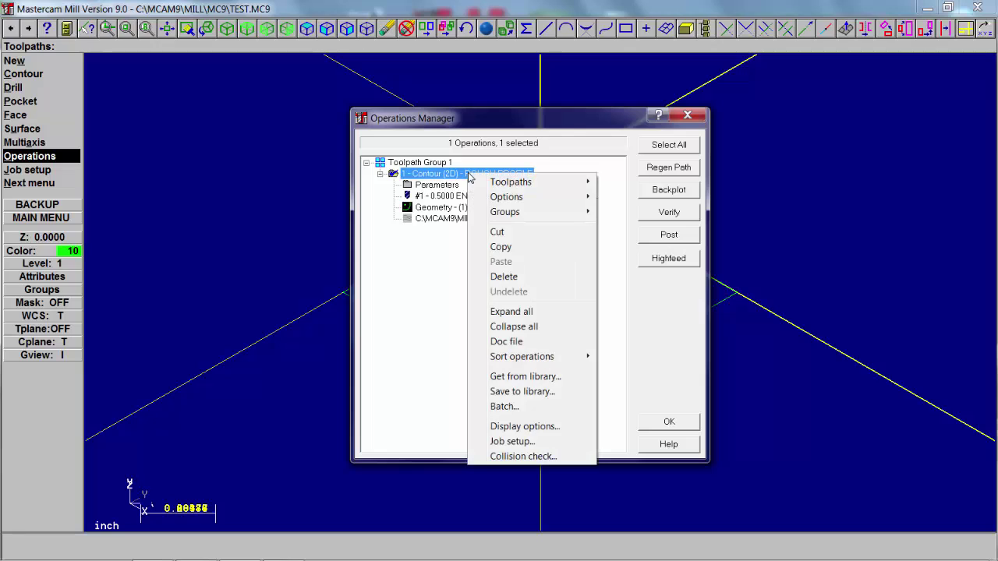
click(501, 248)
right_click(502, 250)
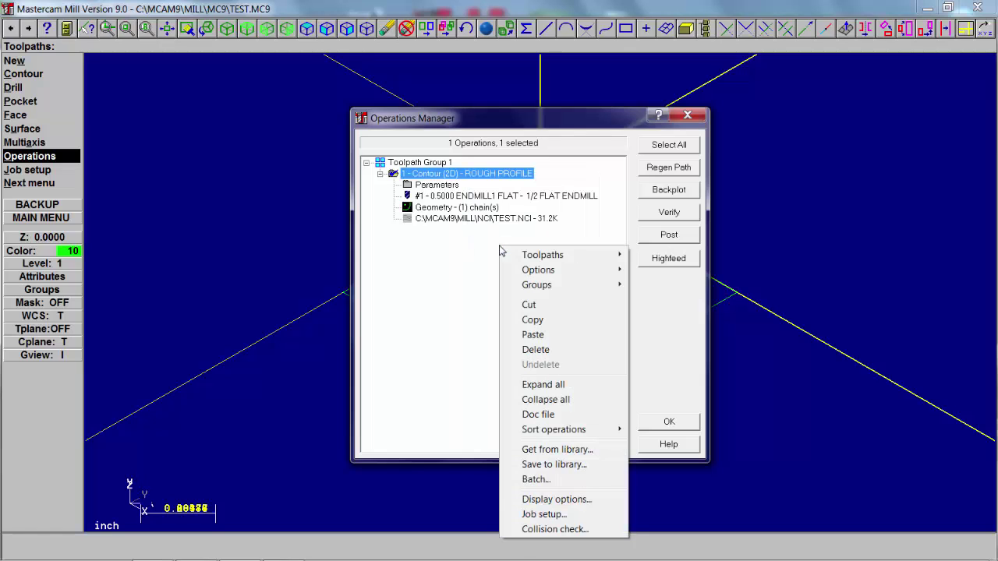
click(522, 335)
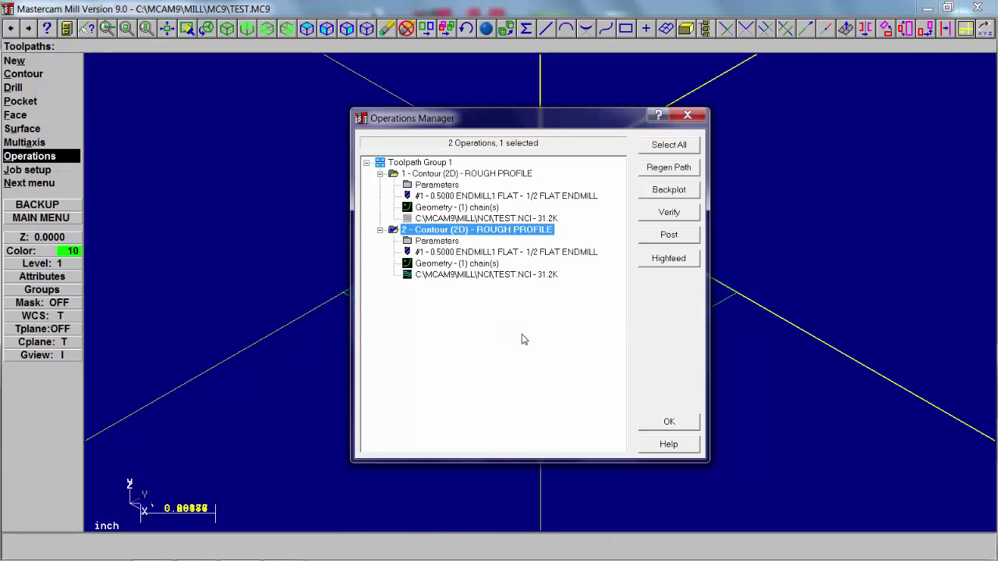
Rename the copy's comment to FINISH PROFILE, turn off depth cuts, and leave 0.0 XY stock.
double_click(438, 243)
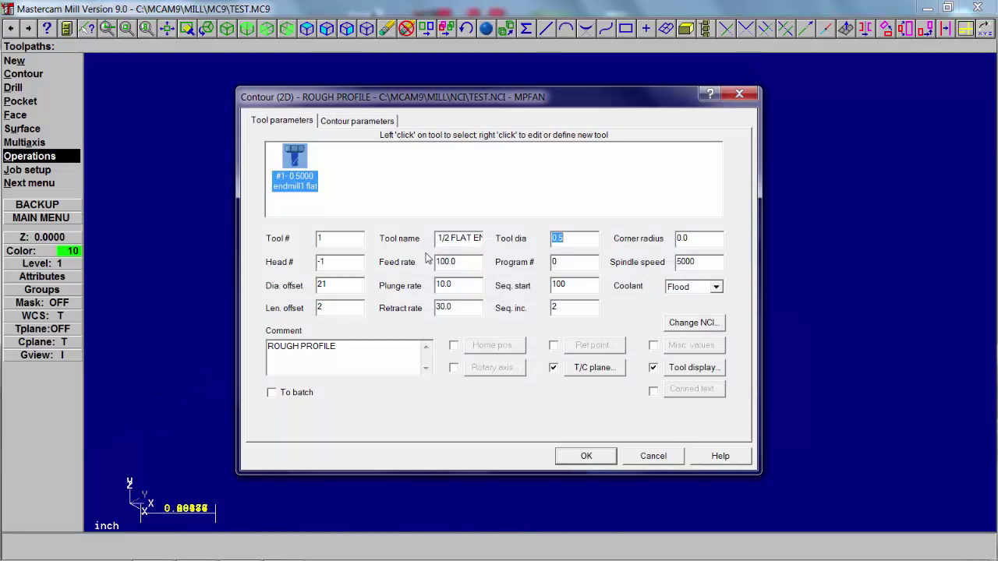
click(302, 347)
key(BackSpace)
key(BackSpace)
key(BackSpace)
key(BackSpace)
key(BackSpace)
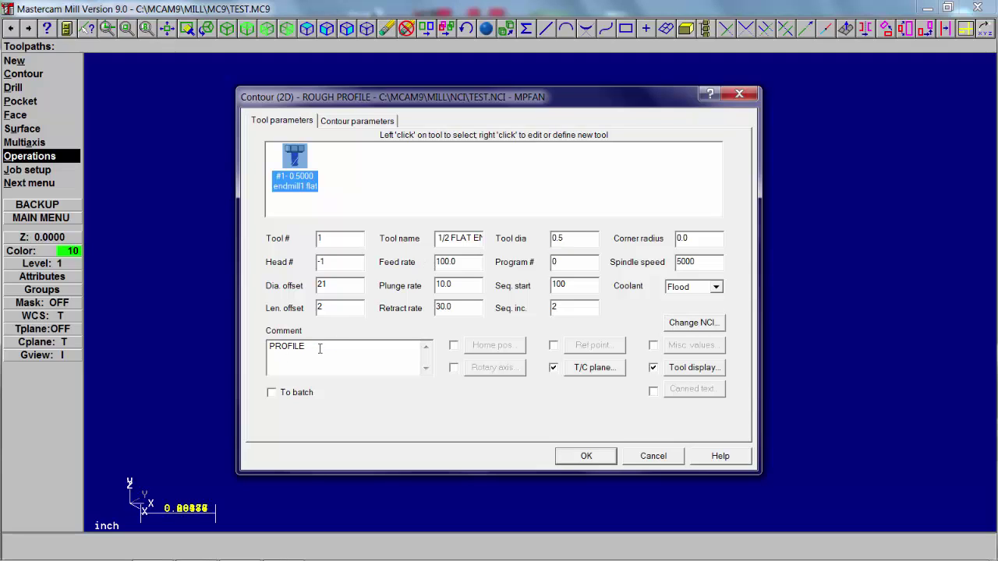
text(FINISH)
click(354, 123)
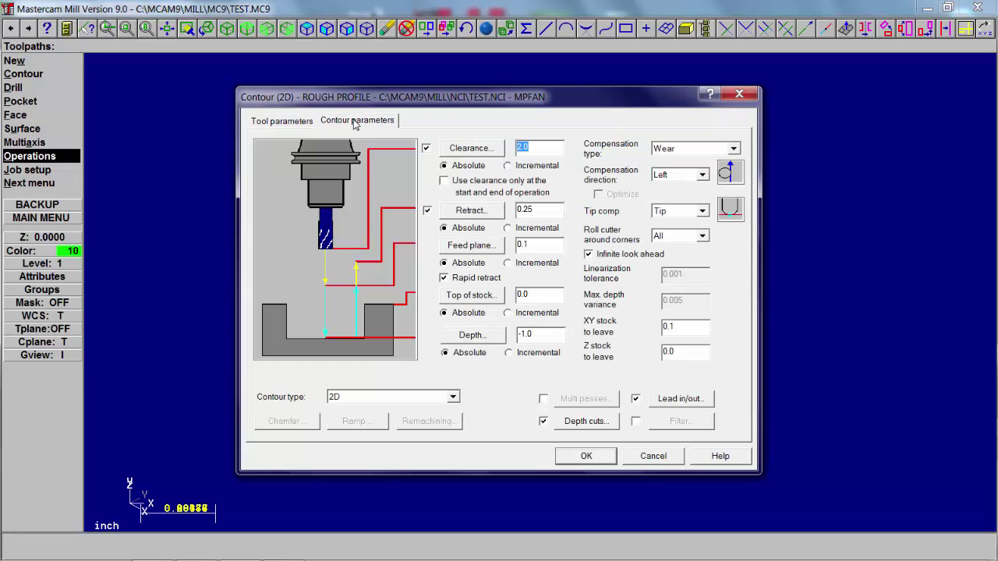
click(544, 422)
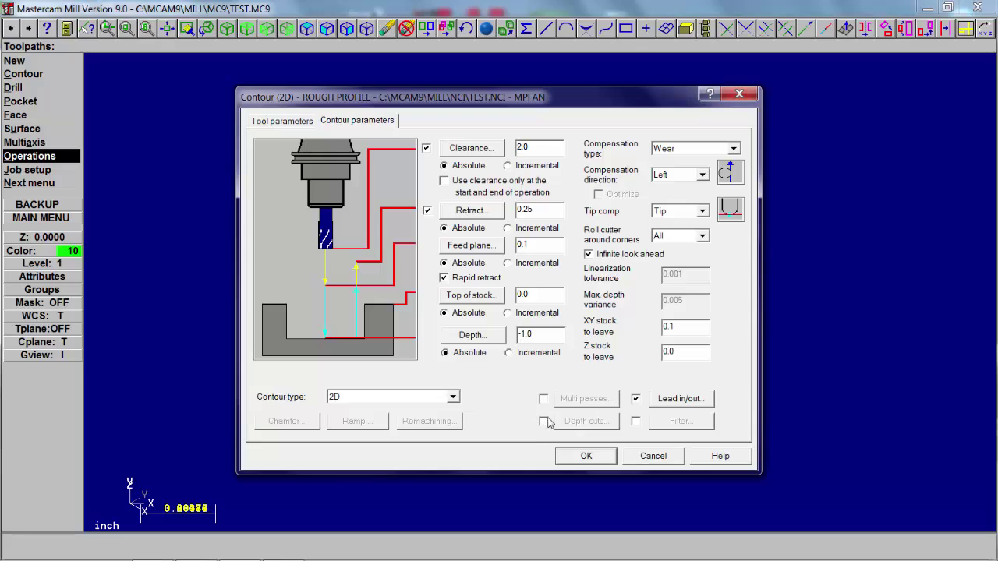
drag(677, 327, 637, 332)
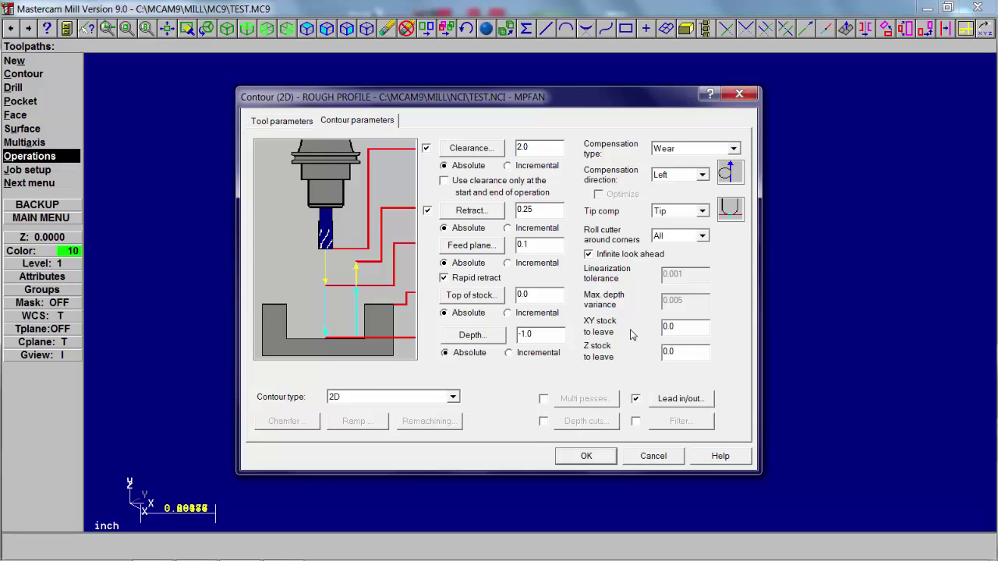
click(583, 458)
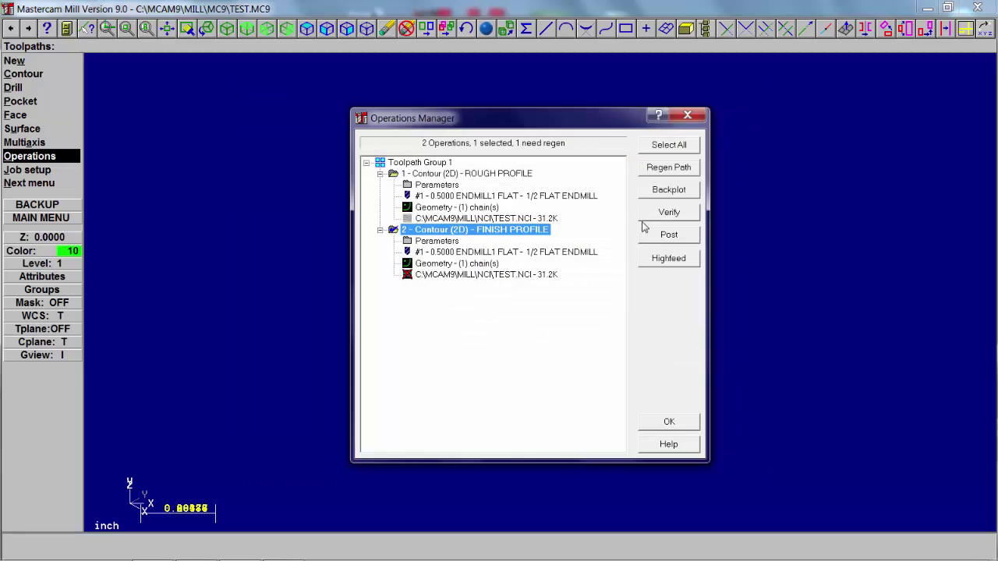
Regenerate the FINISH PROFILE toolpath and launch Verify for both contour operations.
click(661, 168)
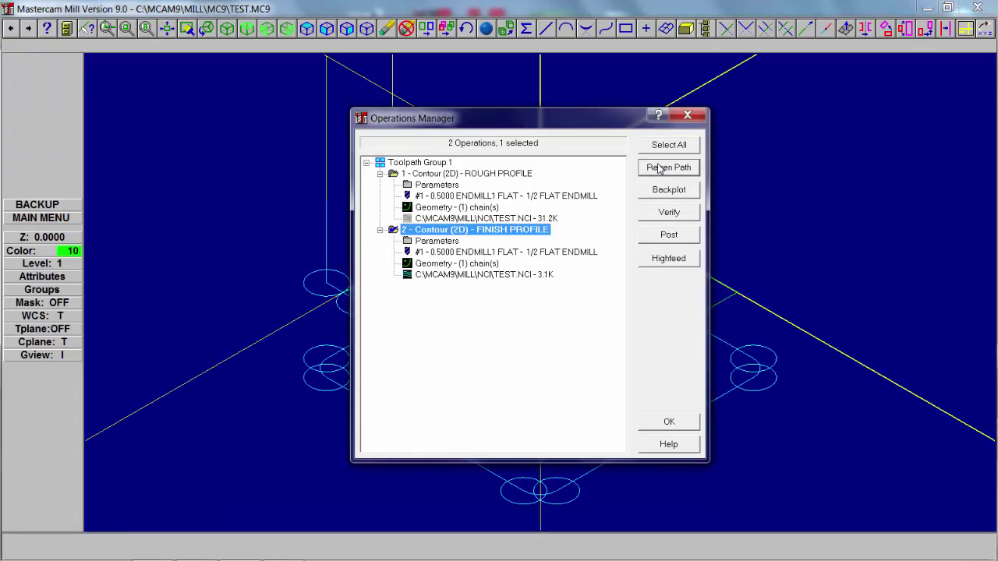
drag(588, 107, 490, 130)
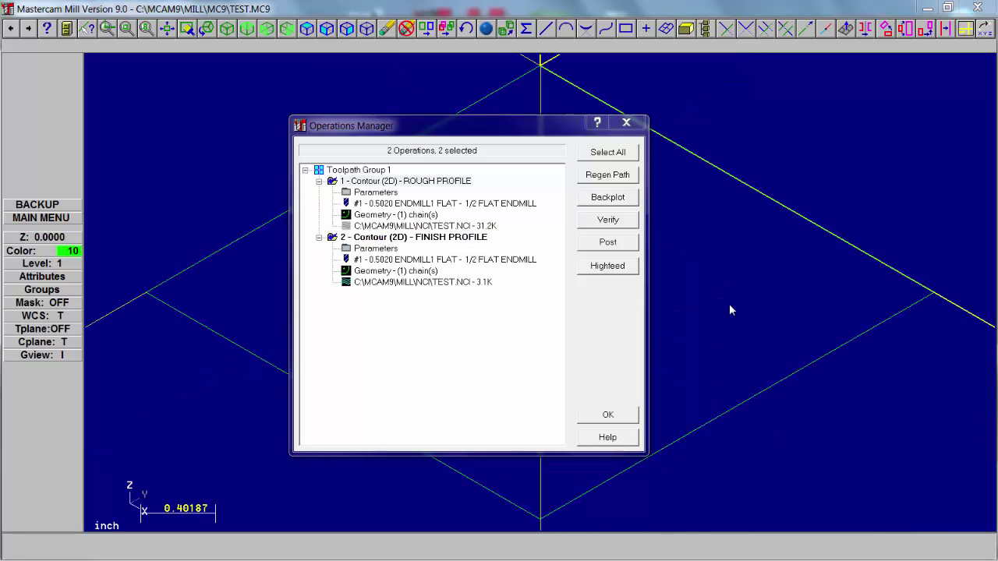
click(608, 221)
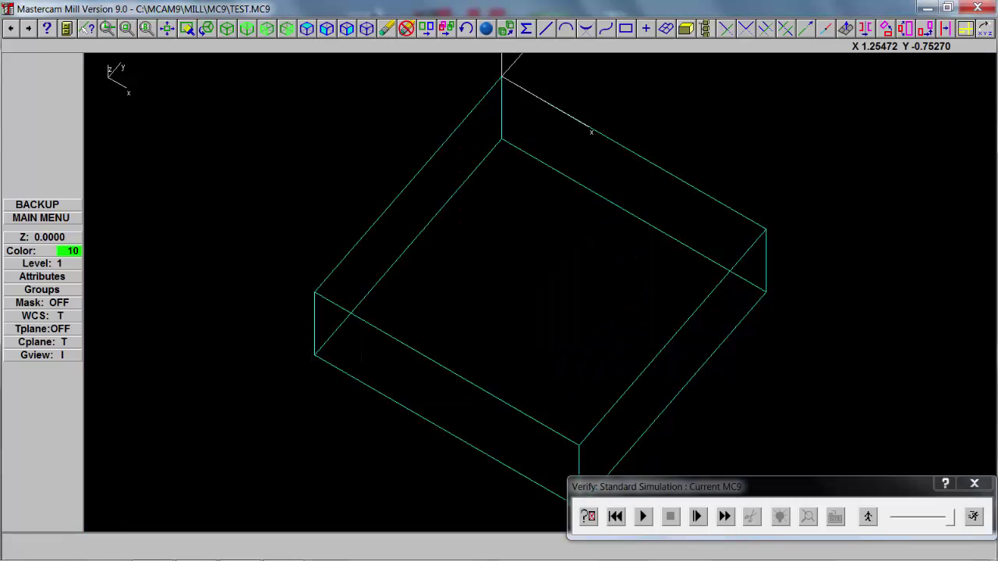
Play the Verify cutting simulation of both contours on the stock block, then close it.
click(644, 519)
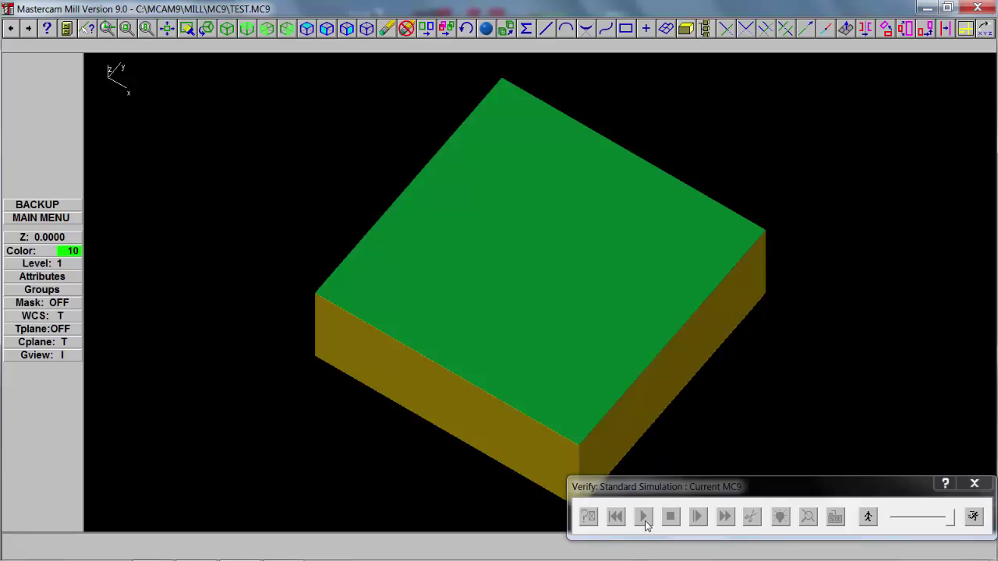
click(974, 483)
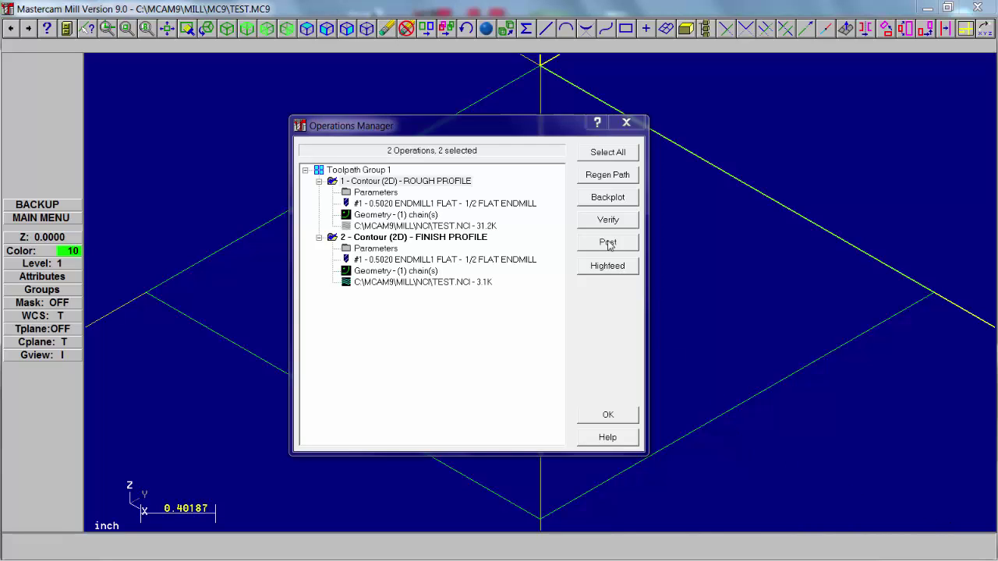
Regenerate both toolpaths and post them with Save NC file enabled.
click(601, 155)
click(608, 174)
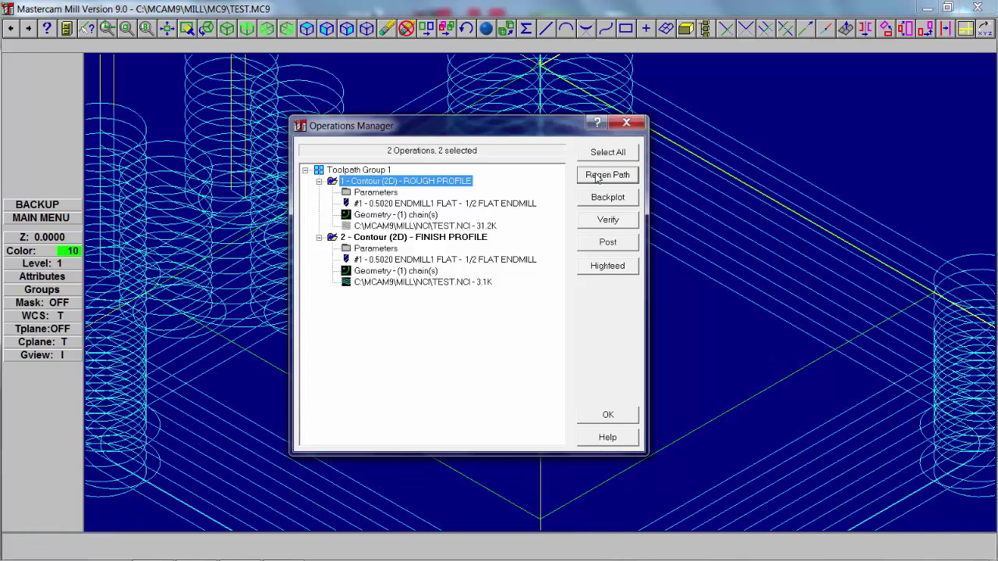
click(602, 247)
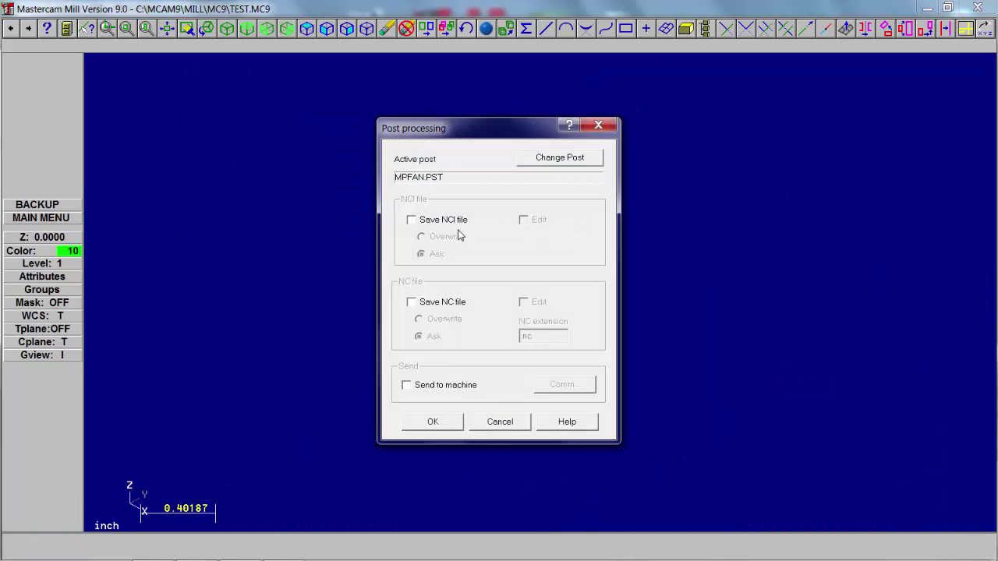
click(415, 304)
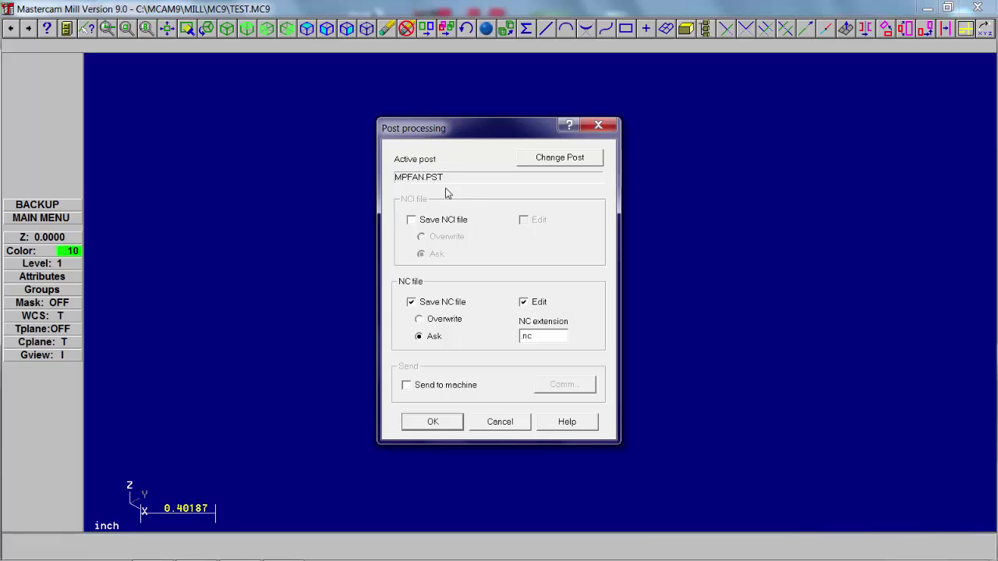
click(432, 422)
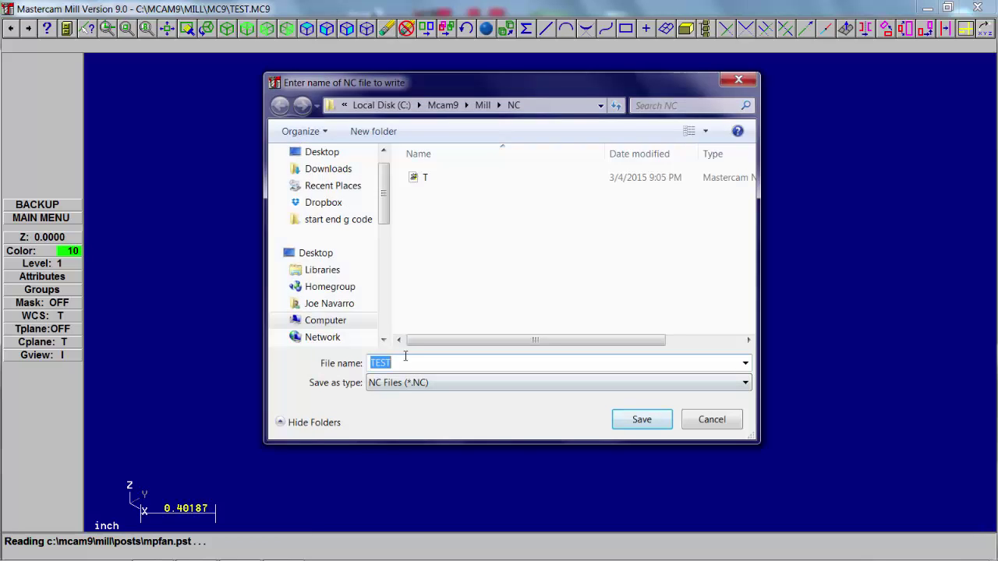
Save the posted NC program as TEST BLOCK.
click(405, 360)
text(BLOCK)
click(638, 425)
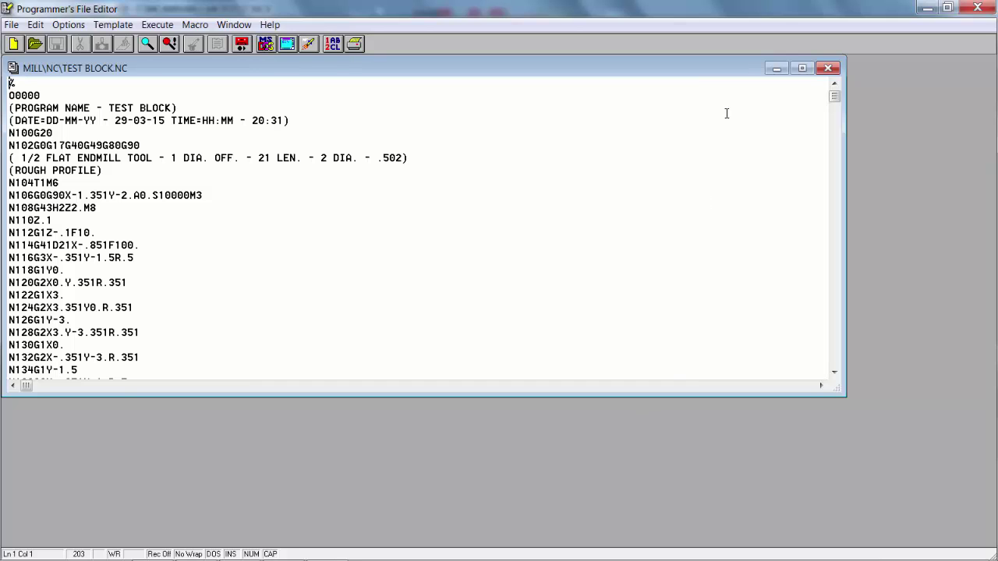
Maximize the NC window and scroll through the G-code, reviewing the (FINISH PROFILE) section.
click(803, 68)
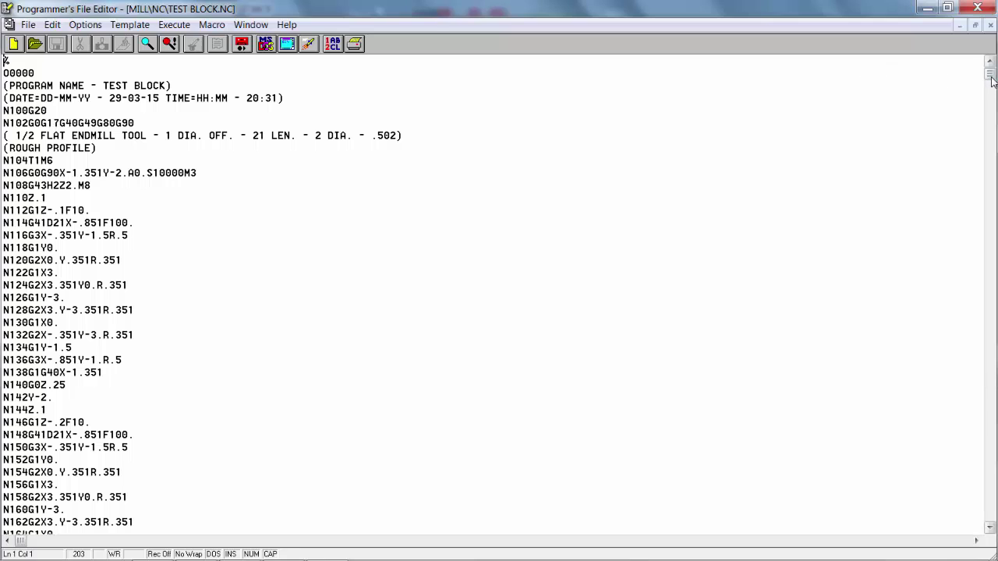
drag(991, 79, 993, 156)
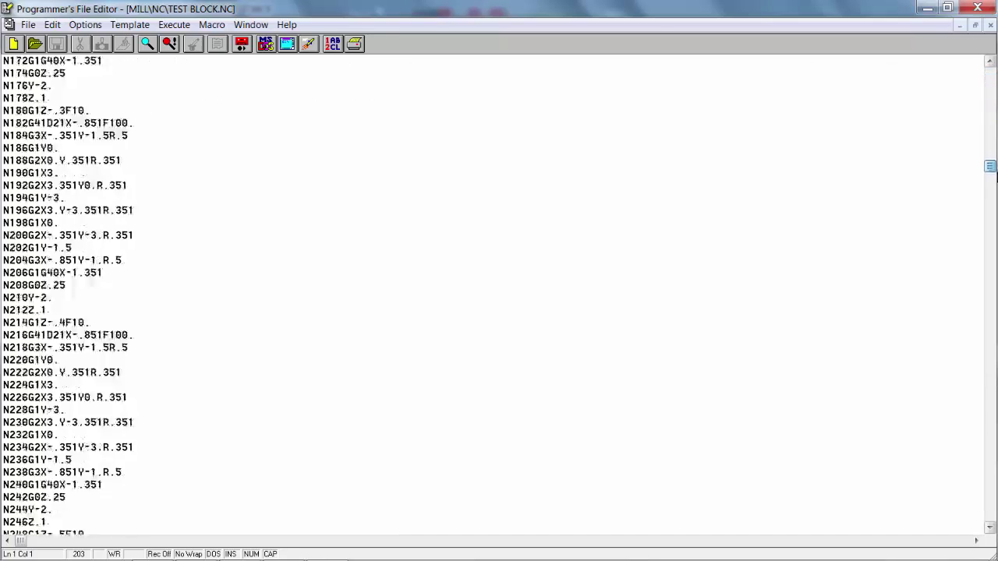
drag(995, 169, 995, 421)
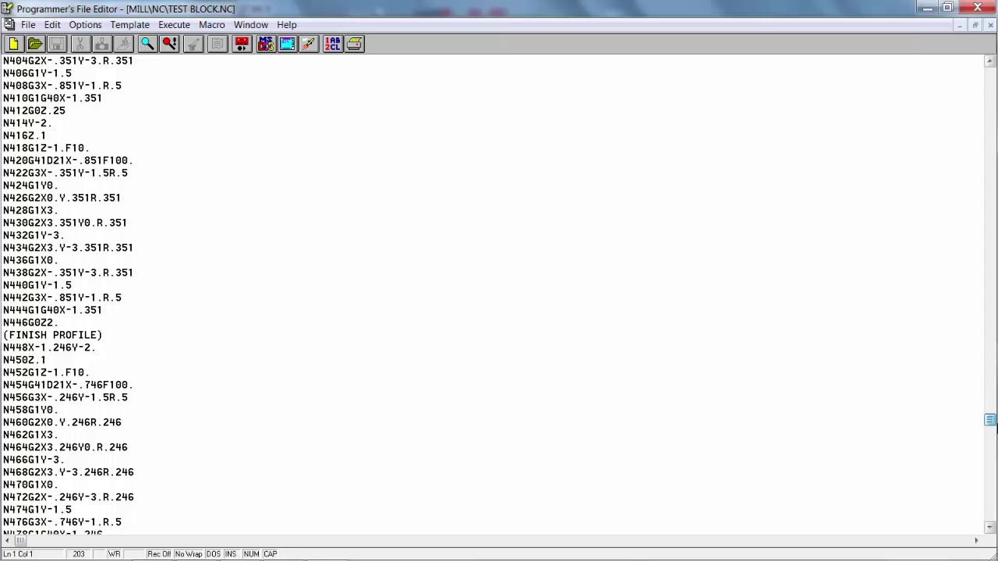
click(106, 334)
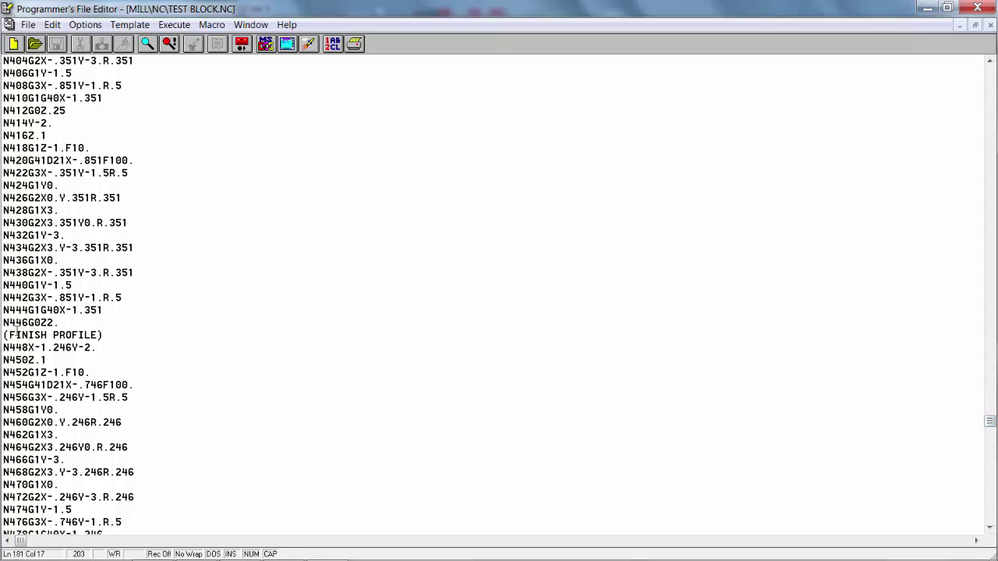
drag(24, 334, 106, 336)
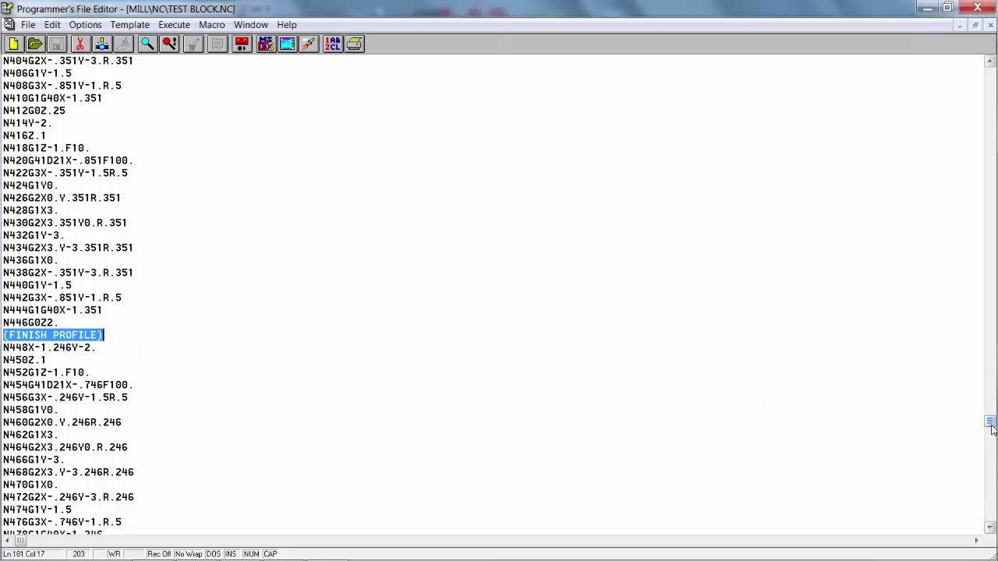
drag(990, 425, 992, 449)
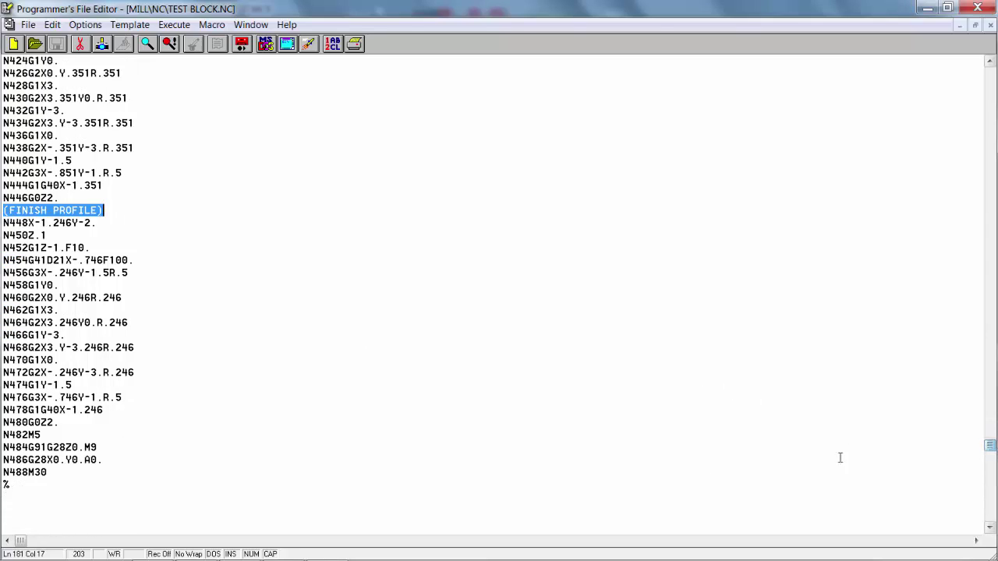
click(47, 472)
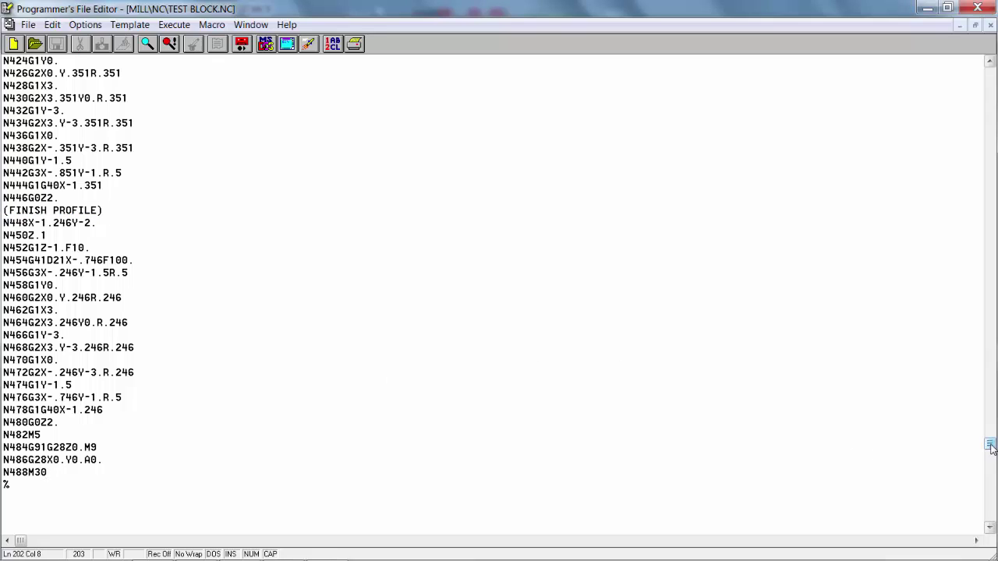
drag(988, 446, 979, 70)
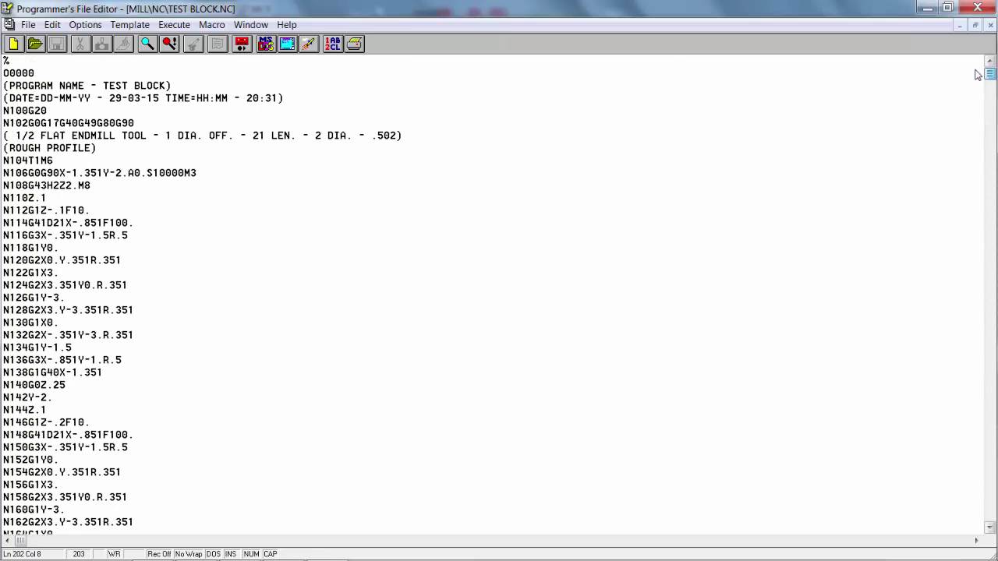
Change the program number from O0000 to O0100 and save TEST BLOCK.NC.
click(35, 73)
key(BackSpace)
key(BackSpace)
key(BackSpace)
text(100)
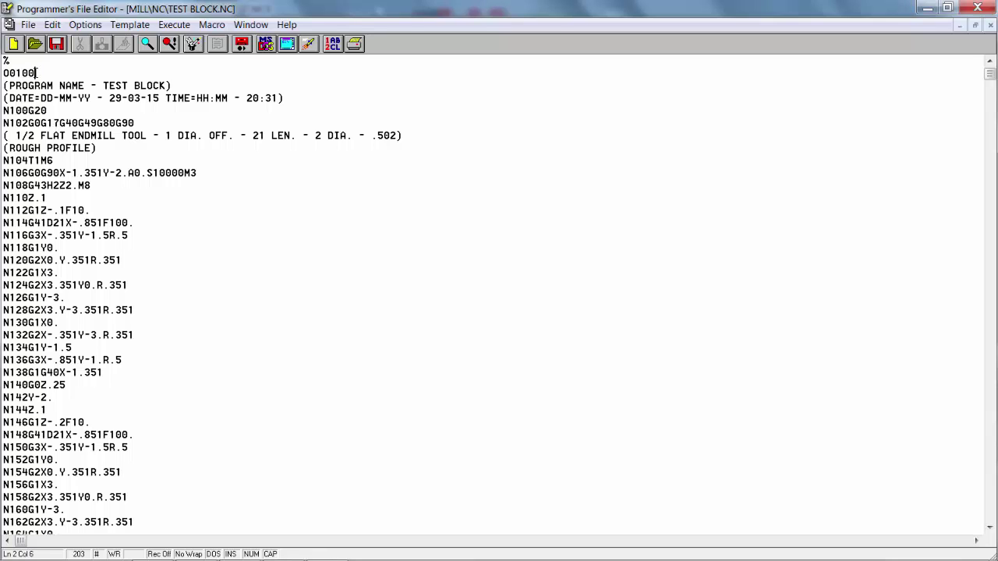
click(55, 45)
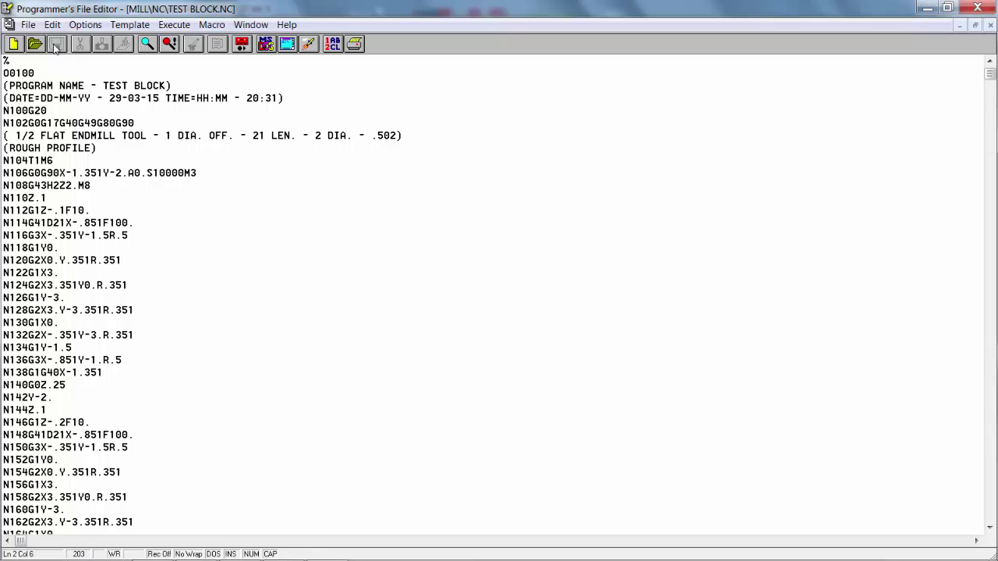